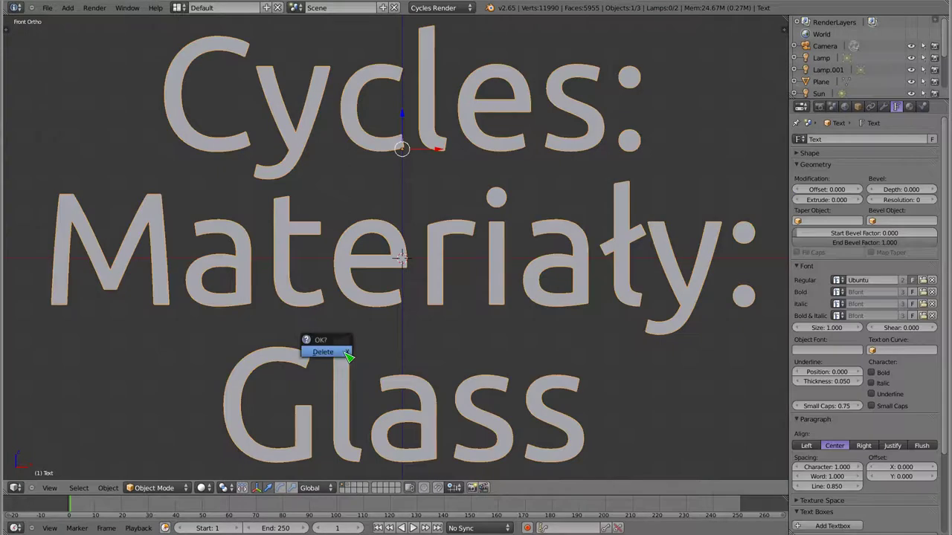
- Switch to empty layer 2 to hide the 'Cycles: Materiały: Glass' title text
key("2")
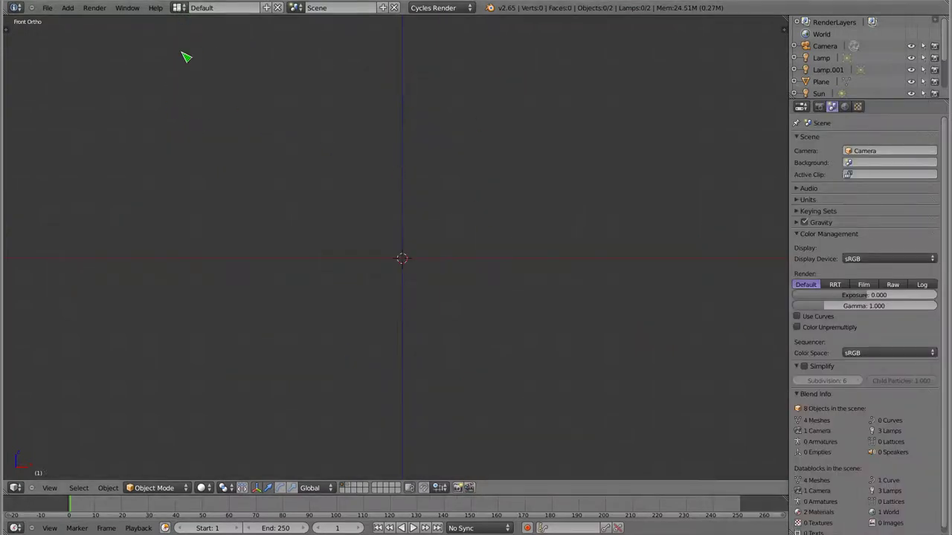
- Try the Compositing and Default screen layouts, ending on the Cycles layout with its live preview
left_click(177, 9)
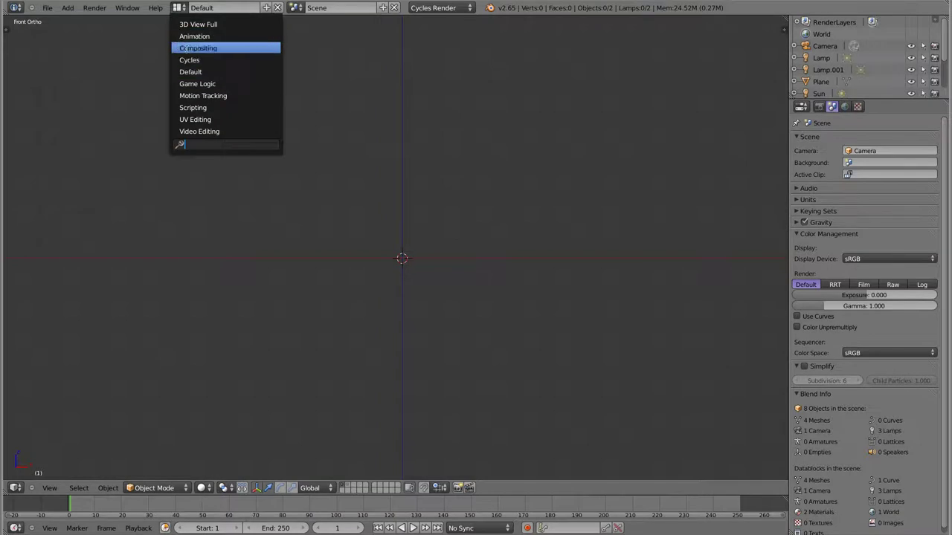
left_click(191, 65)
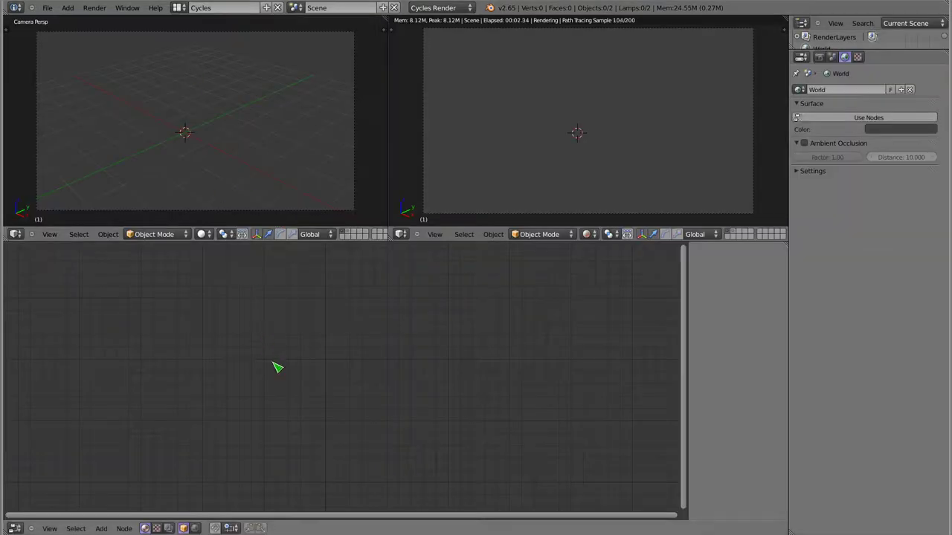
left_click(574, 136)
left_click(180, 8)
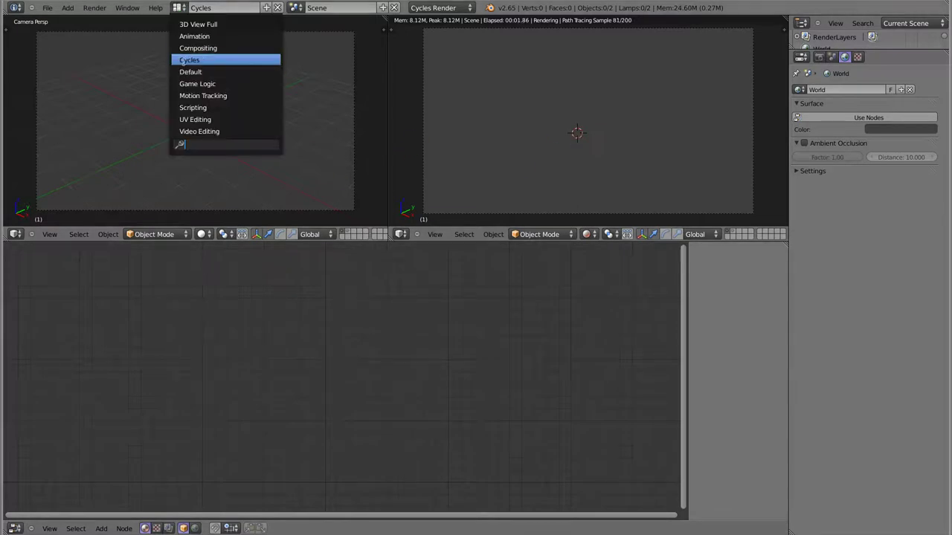
left_click(189, 61)
left_click(180, 7)
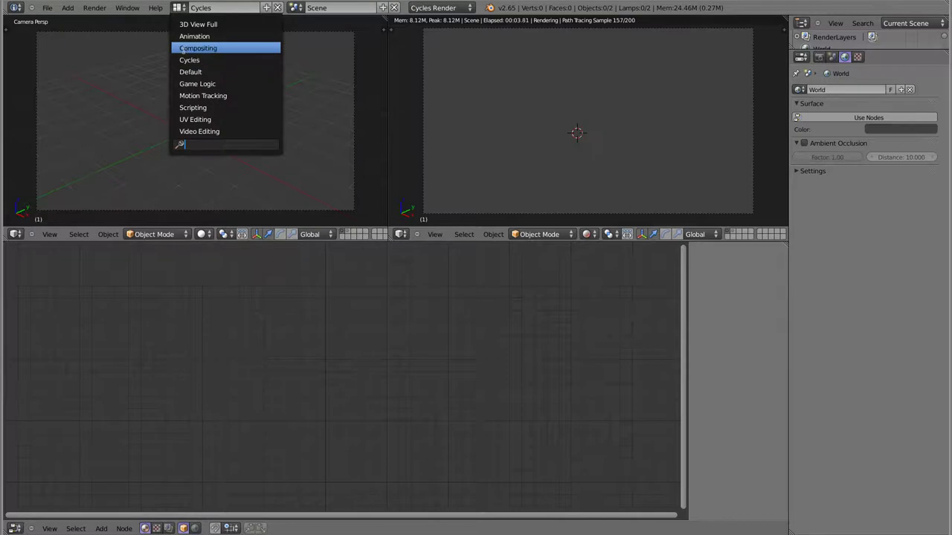
left_click(188, 49)
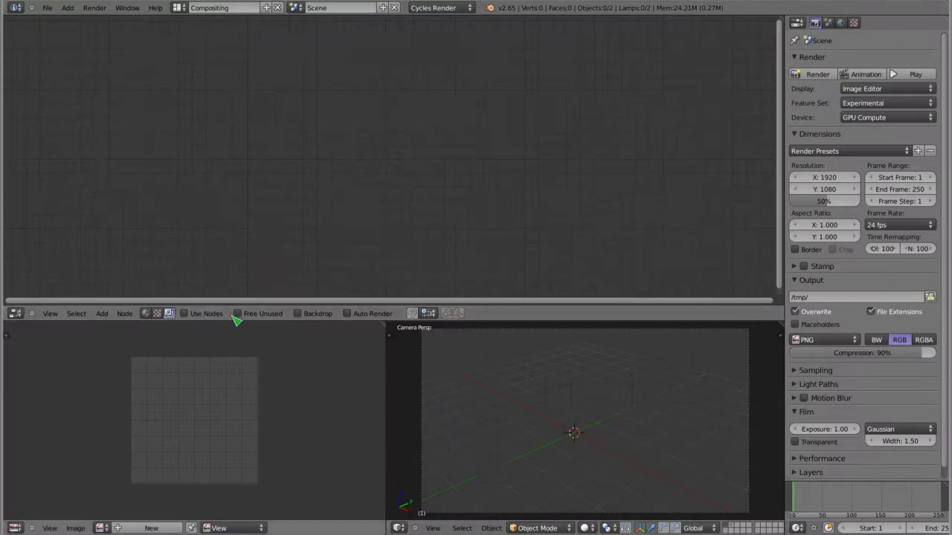
left_click(178, 9)
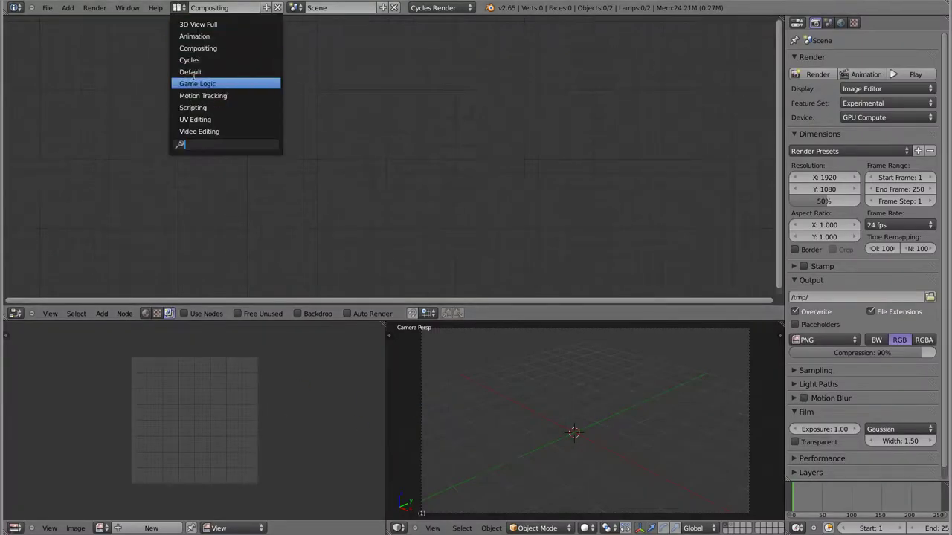
left_click(190, 72)
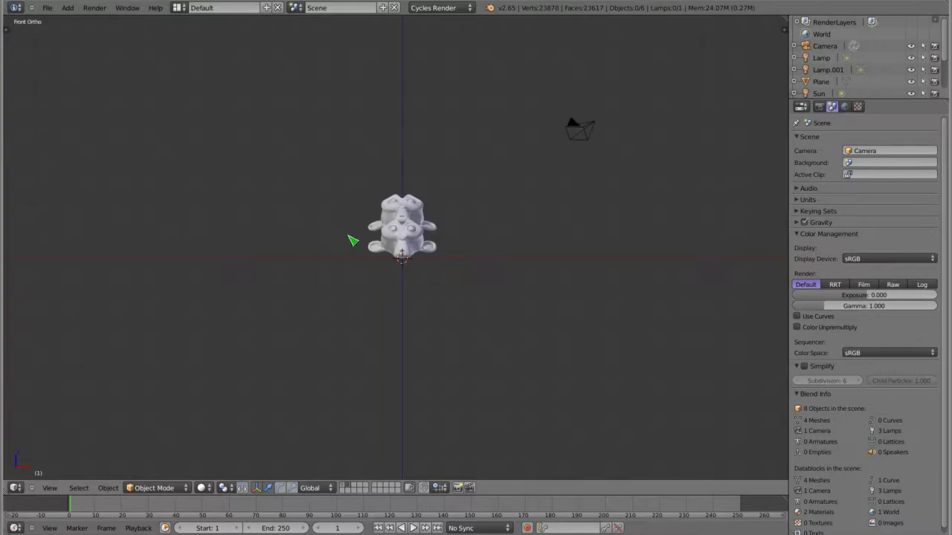
left_click(178, 8)
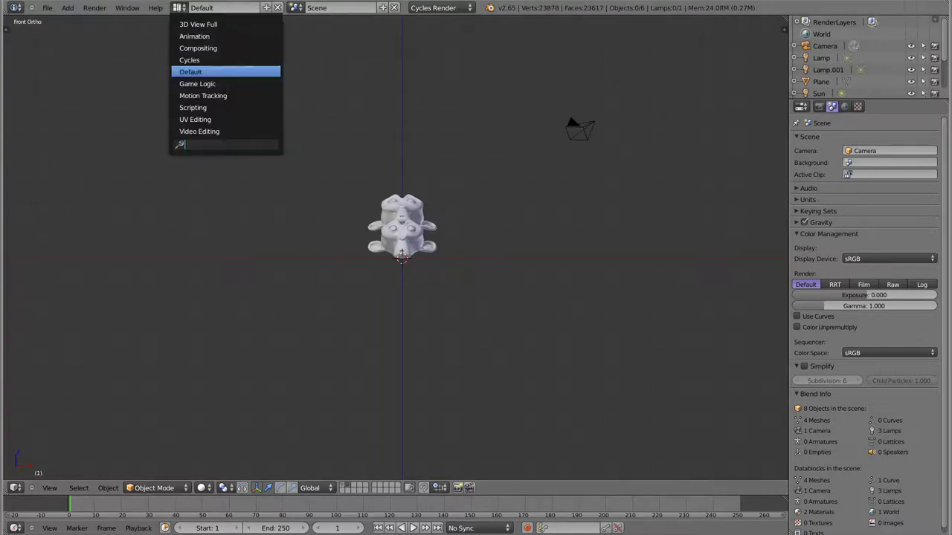
left_click(189, 61)
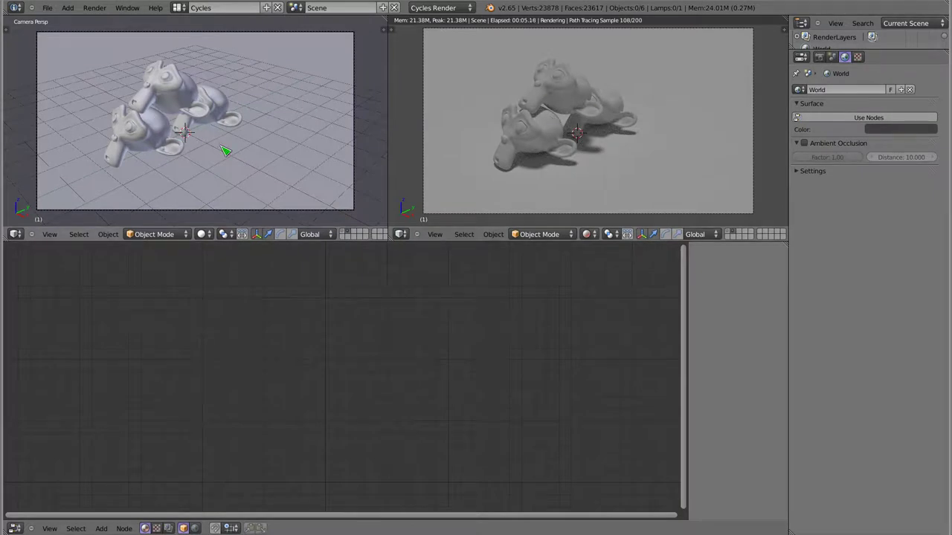
- Show the left viewport in Right Ortho view, zoom in, and select the top monkey
key("KP_7")
key("KP_3")
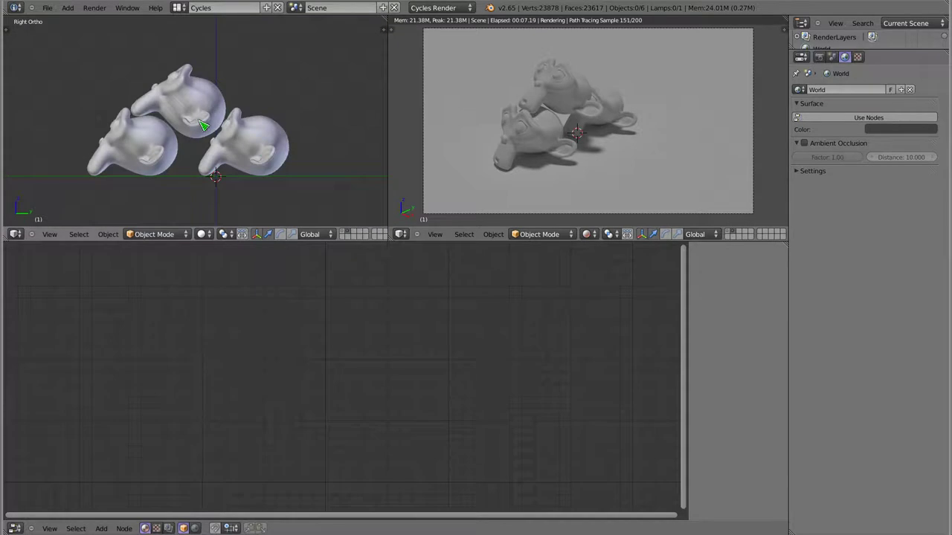
scroll(195, 123, "up", 5)
scroll(185, 125, "down", 3)
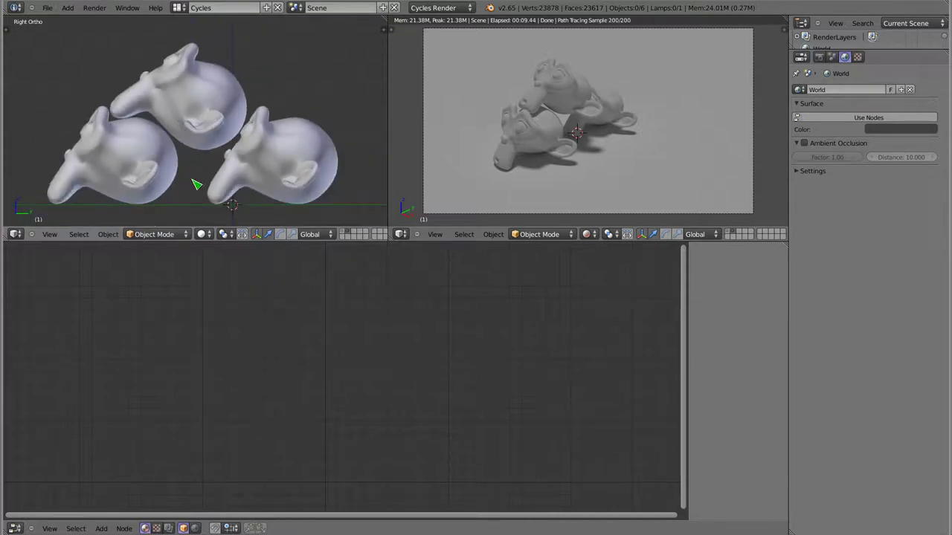
right_click(207, 123)
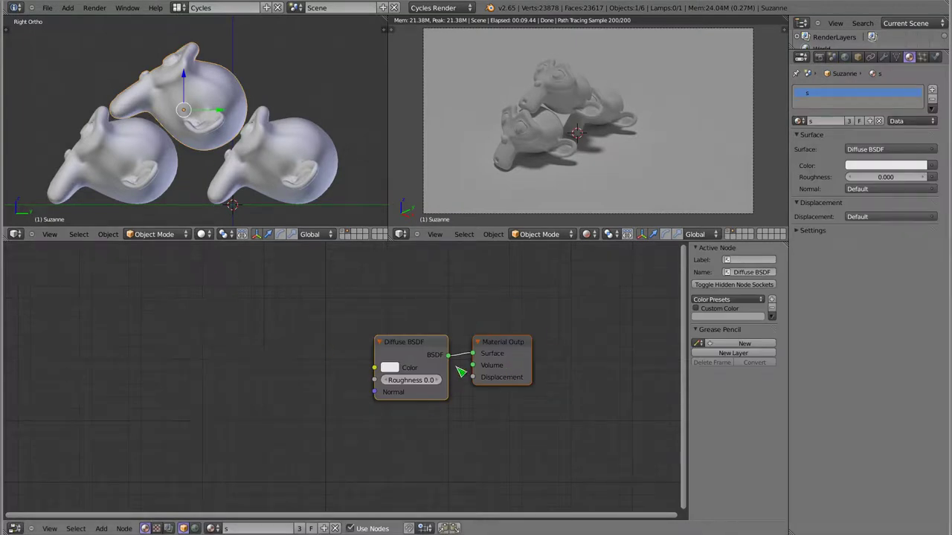
- Nudge the top monkey's Diffuse BSDF node and bring up its Surface shader list
left_click_drag(413, 348, 410, 347)
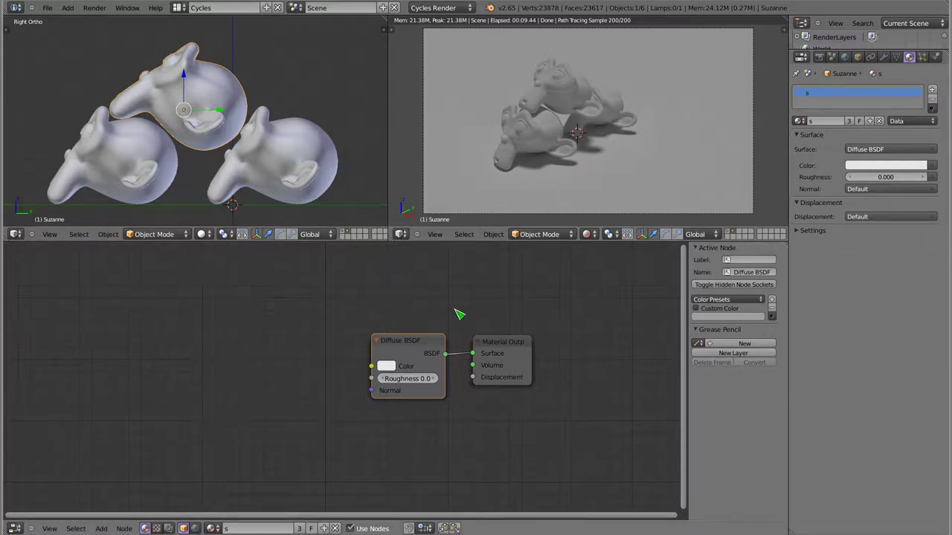
scroll(424, 398, "up", 2)
left_click(870, 150)
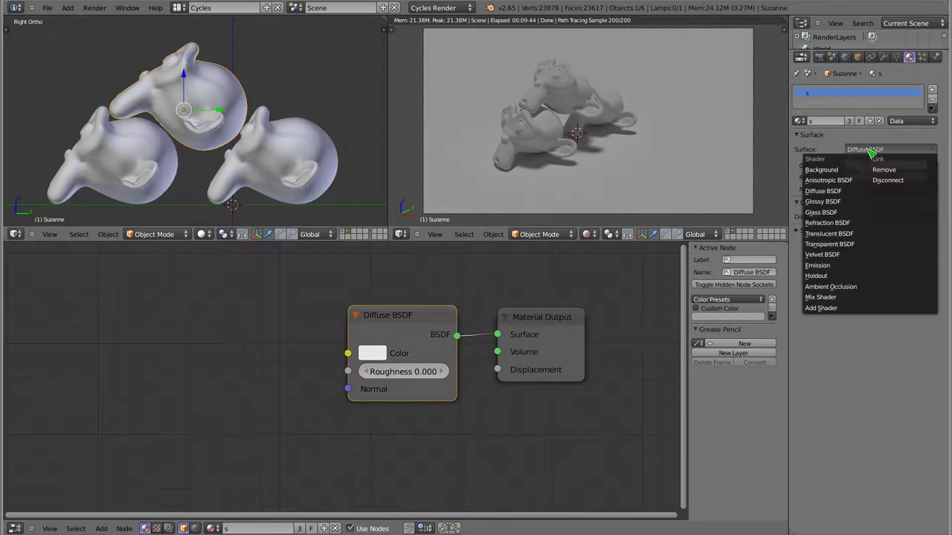
- Replace the Diffuse shader with Glass BSDF, after trying Glossy BSDF, and set distribution to Sharp
left_click(834, 214)
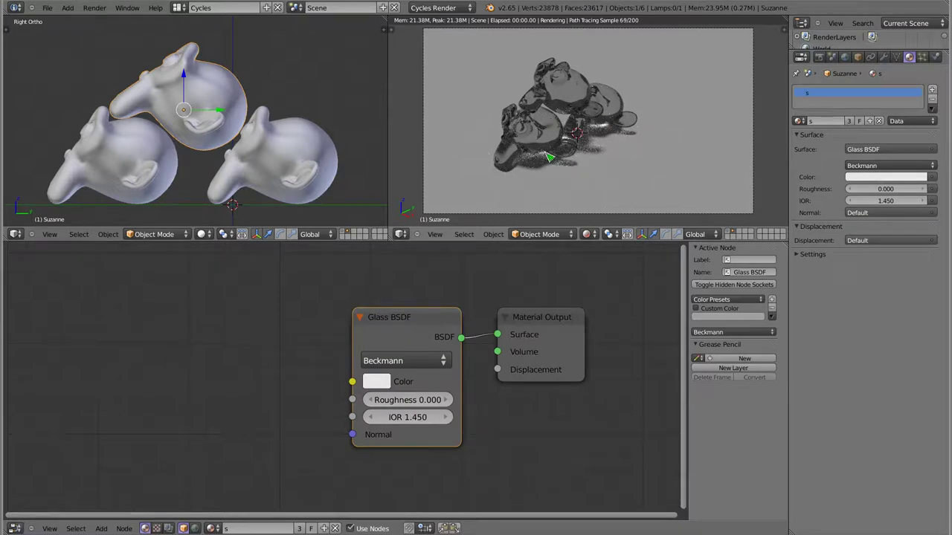
left_click_drag(411, 317, 418, 315)
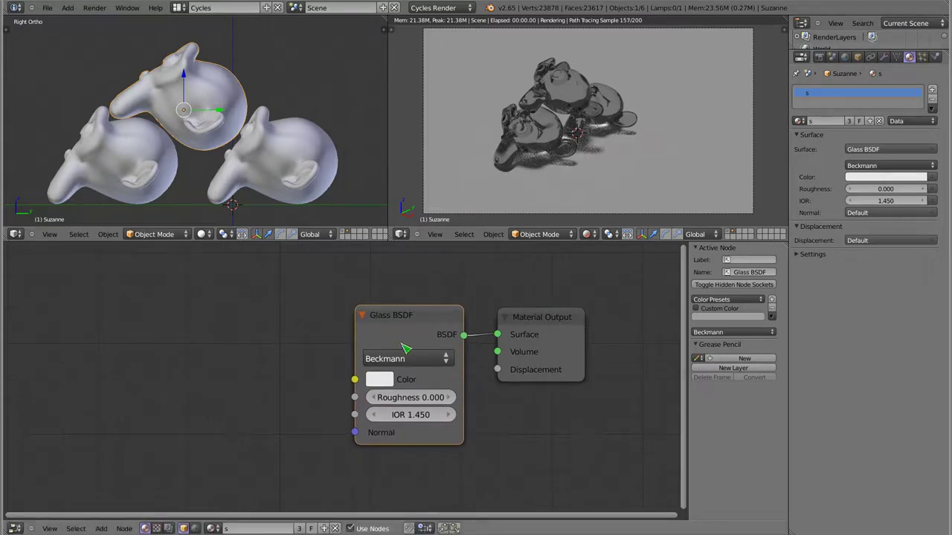
left_click(864, 150)
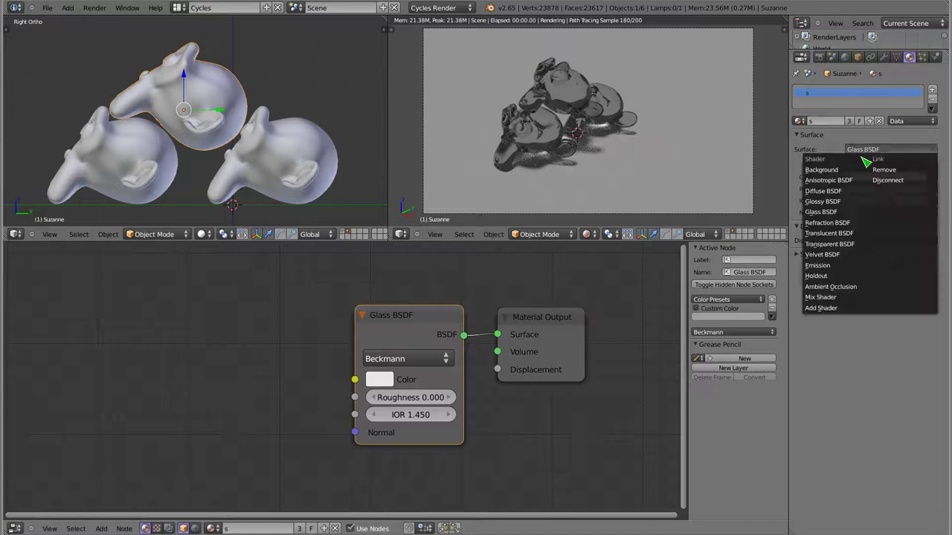
left_click(833, 201)
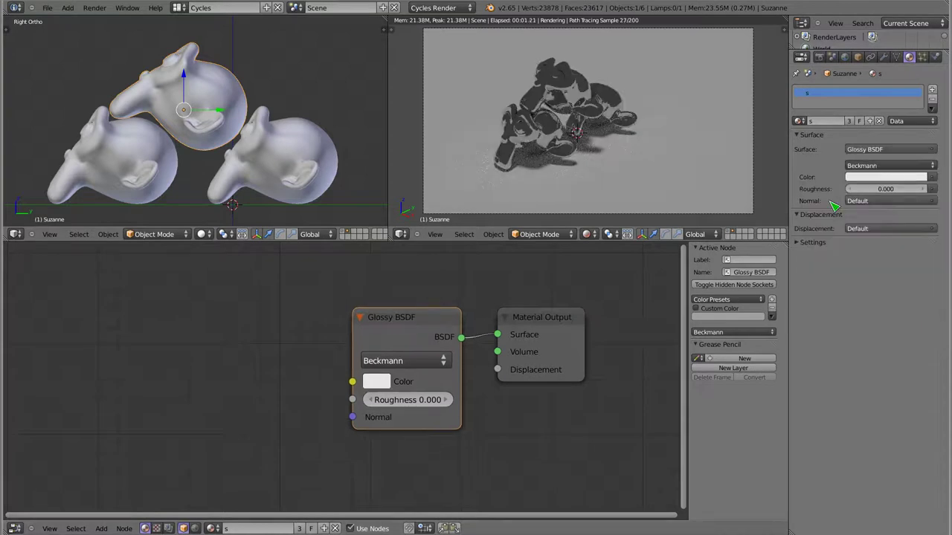
left_click(868, 152)
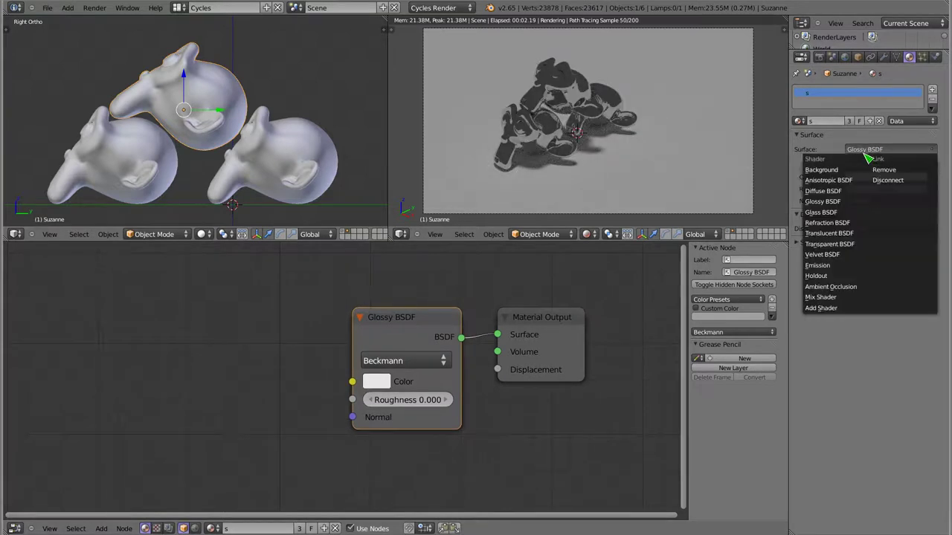
left_click(831, 214)
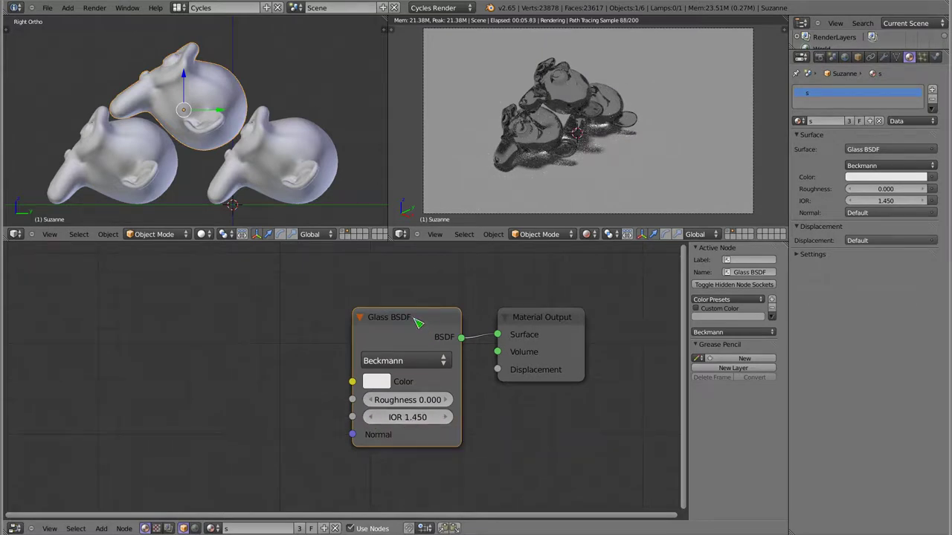
left_click(406, 361)
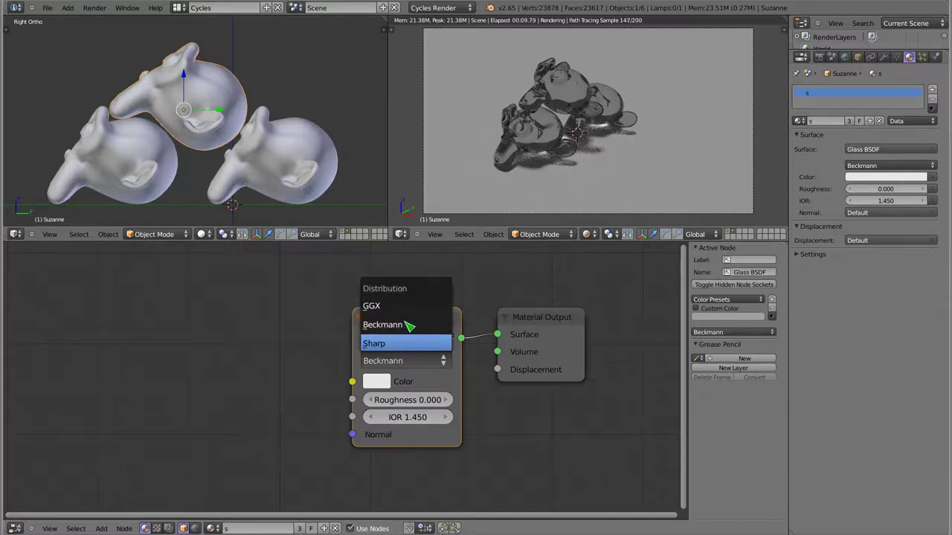
left_click(408, 343)
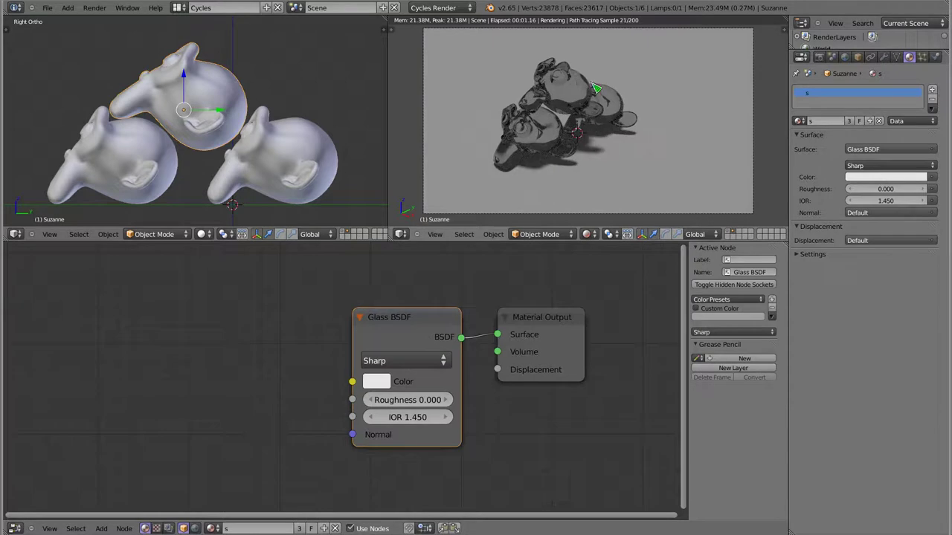
- Set the glass to Beckmann distribution with roughness 0.200, orbiting the preview closer to the monkeys
left_click_drag(415, 405, 461, 406)
double_click(422, 406)
type("0.1")
key("Return")
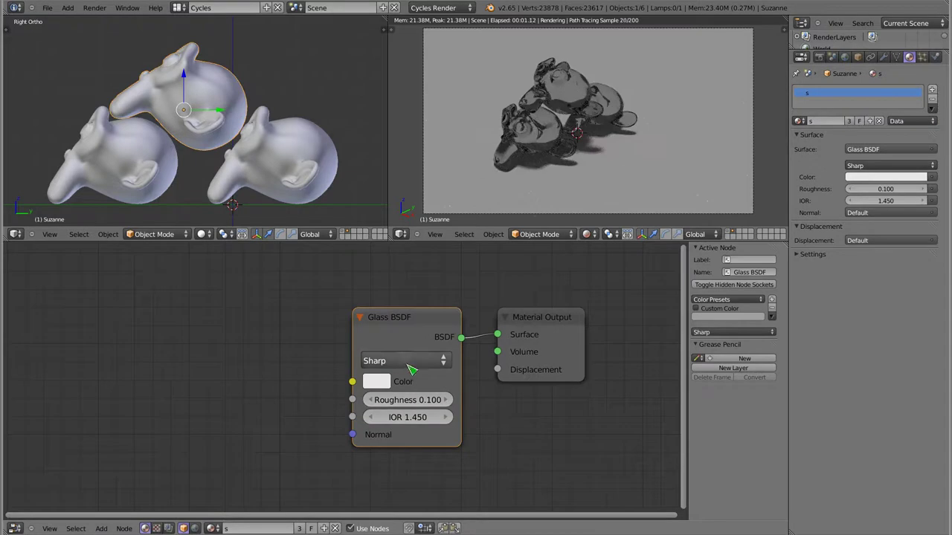
left_click(412, 369)
left_click(395, 324)
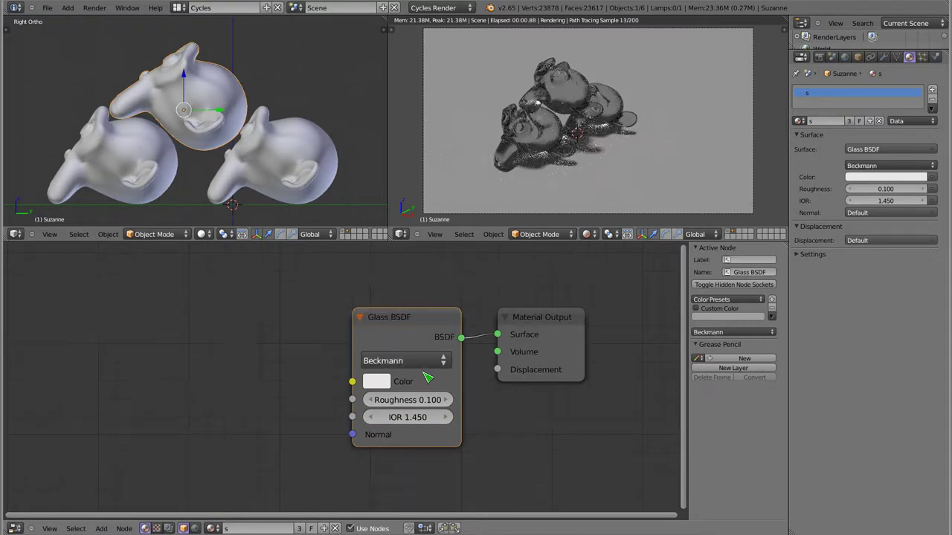
mouse_move(588, 101)
middle_mouse_down()
mouse_move(546, 113)
mouse_move(565, 88)
middle_mouse_up()
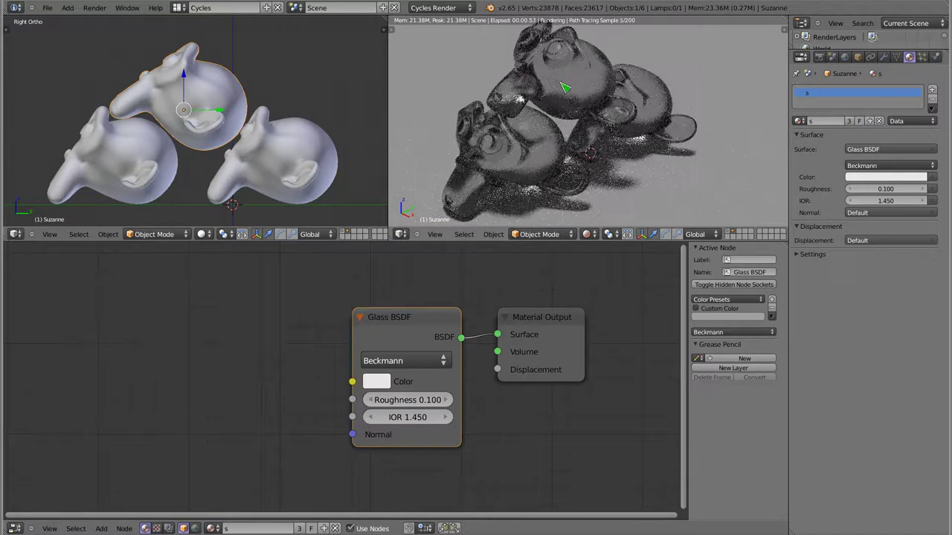
left_click(447, 400)
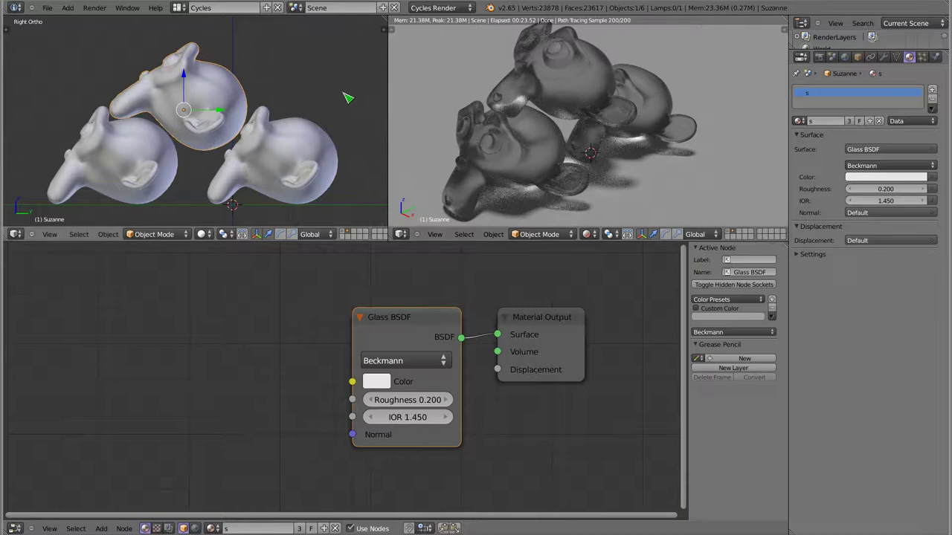
scroll(203, 141, "down", 3)
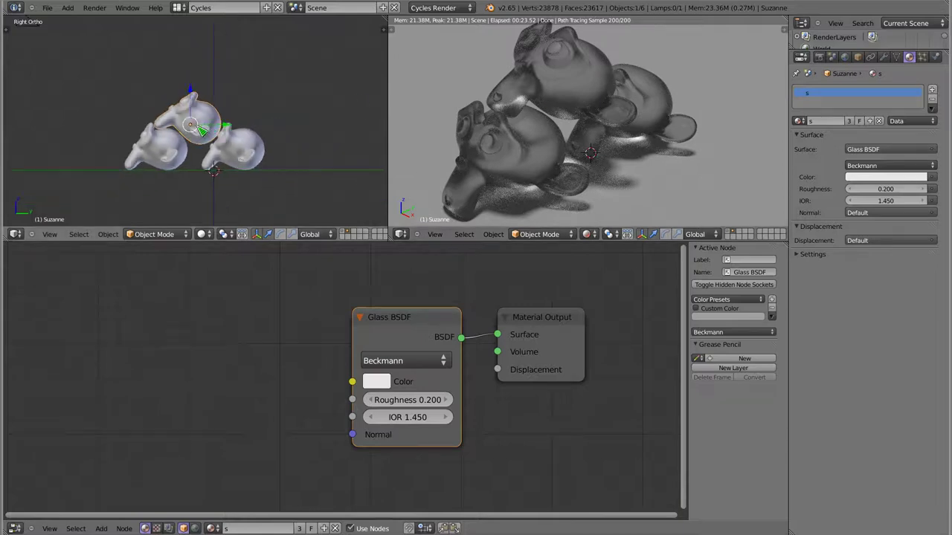
- Add a UV sphere and raise it along Z above the monkeys
scroll(205, 134, "down", 3)
key("shift+a")
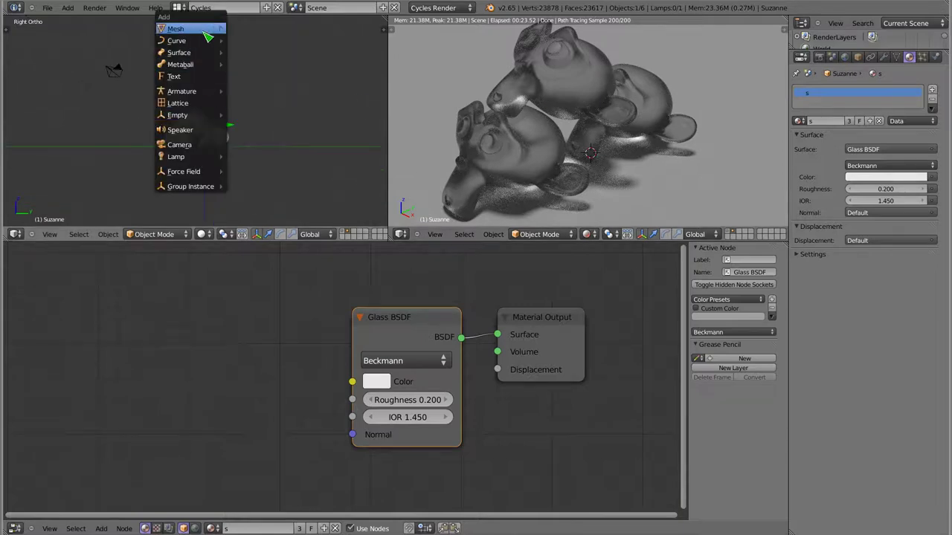
mouse_move(188, 29)
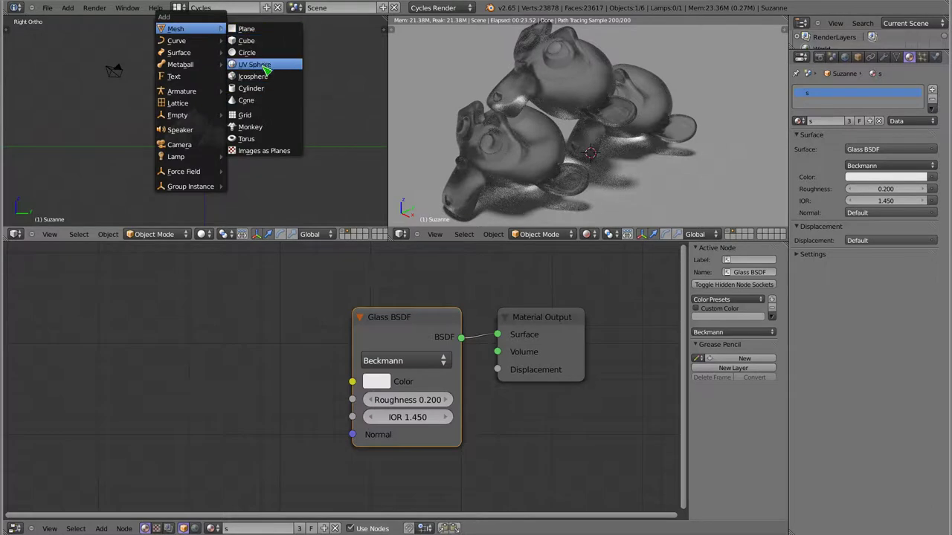
left_click(271, 66)
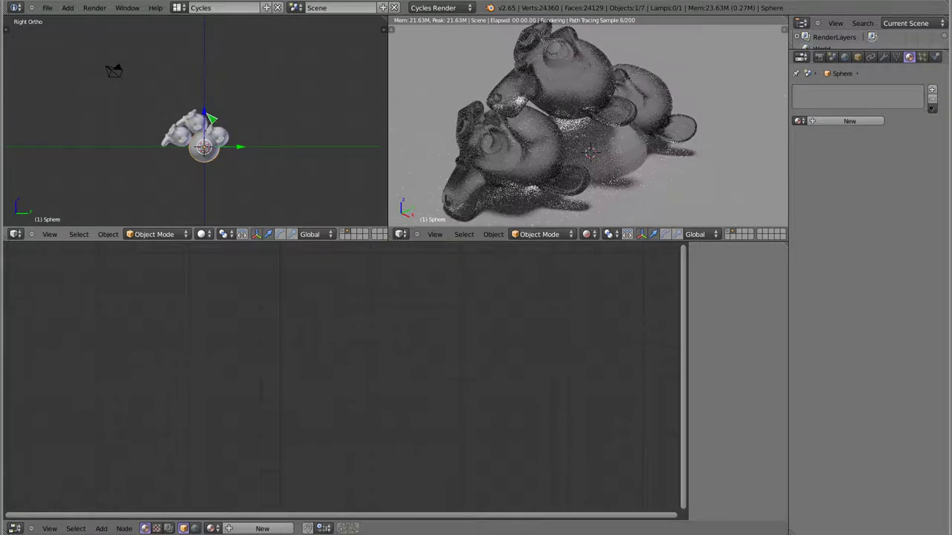
key("g")
key("z")
left_click(222, 46)
scroll(226, 60, "up", 5)
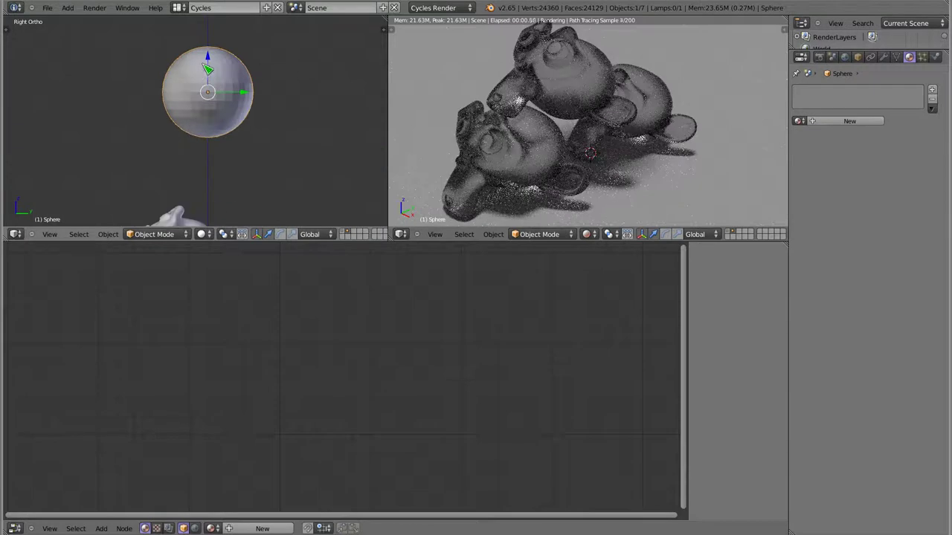
- In Edit Mode, select the sphere's top and bottom vertices
key("Tab")
right_click(207, 46)
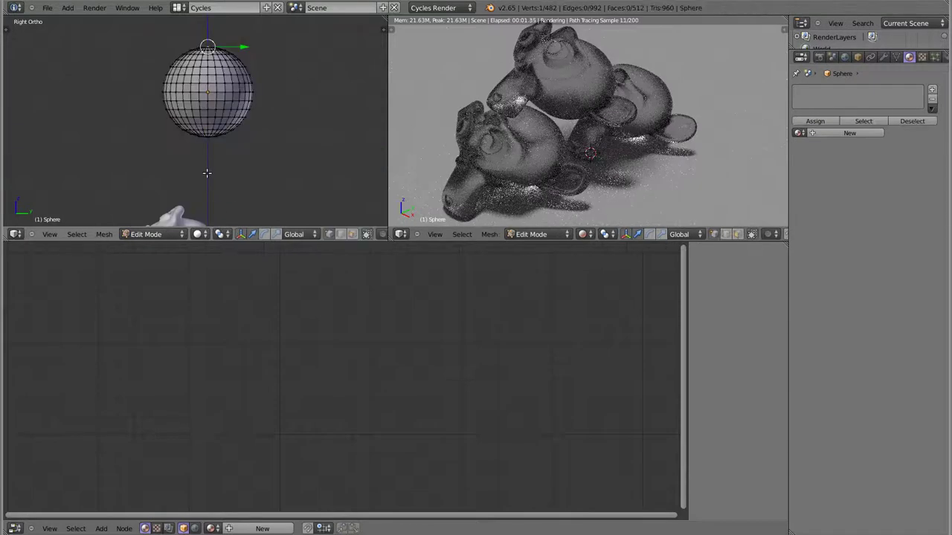
right_click(209, 146, "shift")
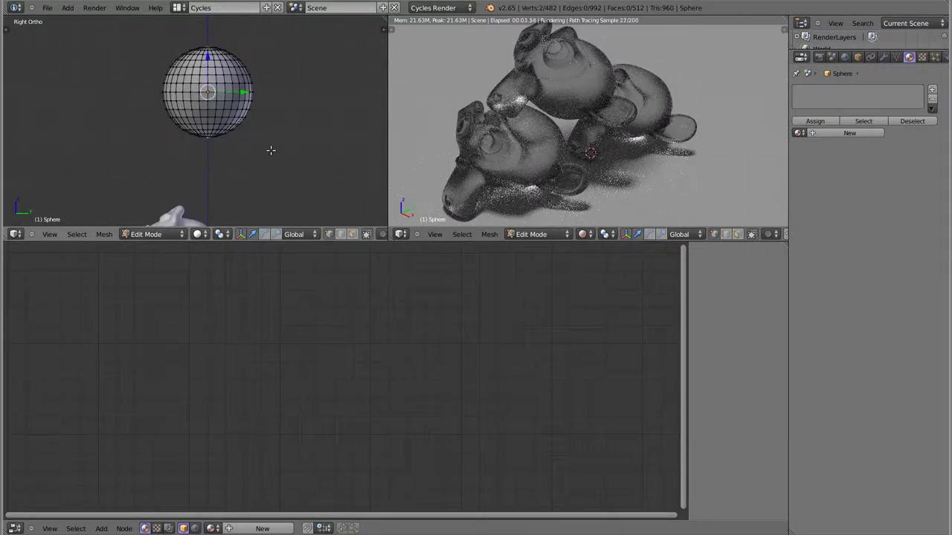
scroll(344, 242, "down", 4)
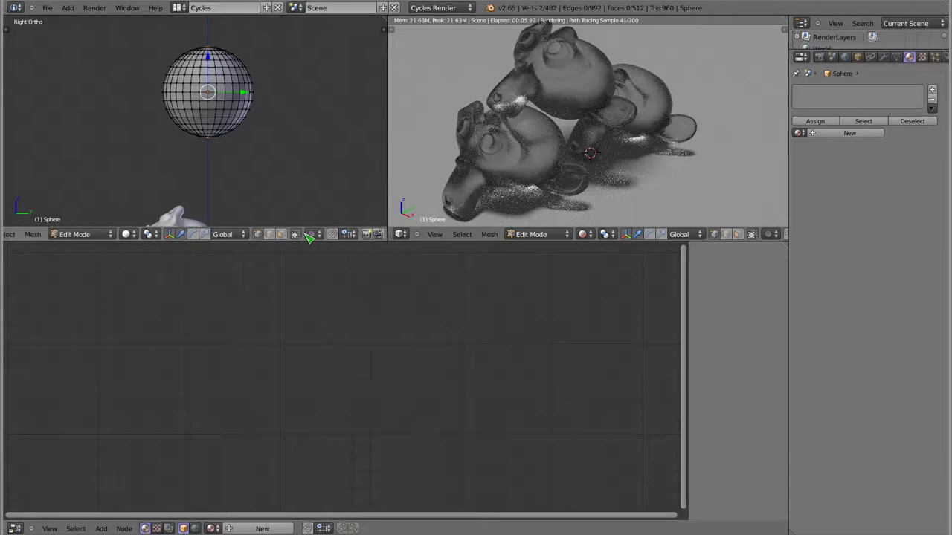
- Flatten the sphere into a lens-shaped disc using proportional editing with Sphere falloff
left_click(324, 235)
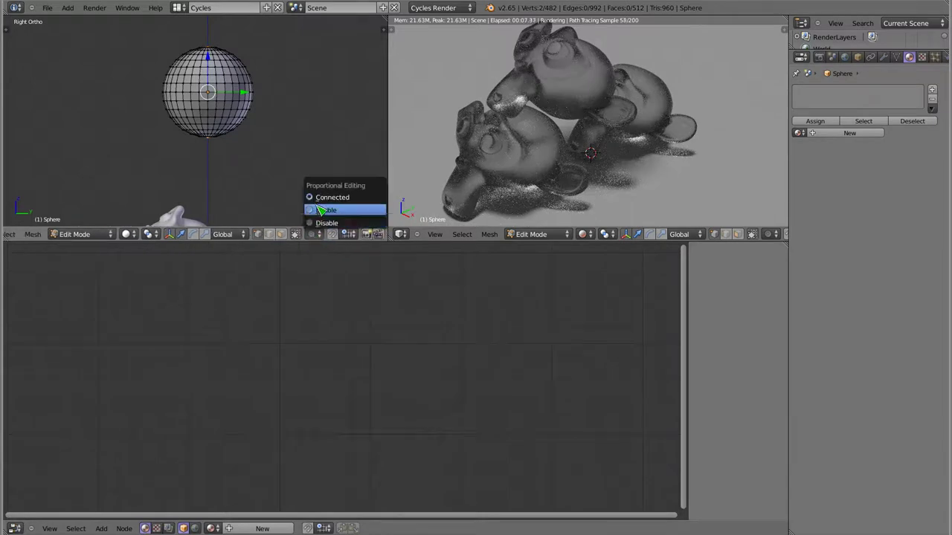
left_click(318, 211)
left_click(333, 235)
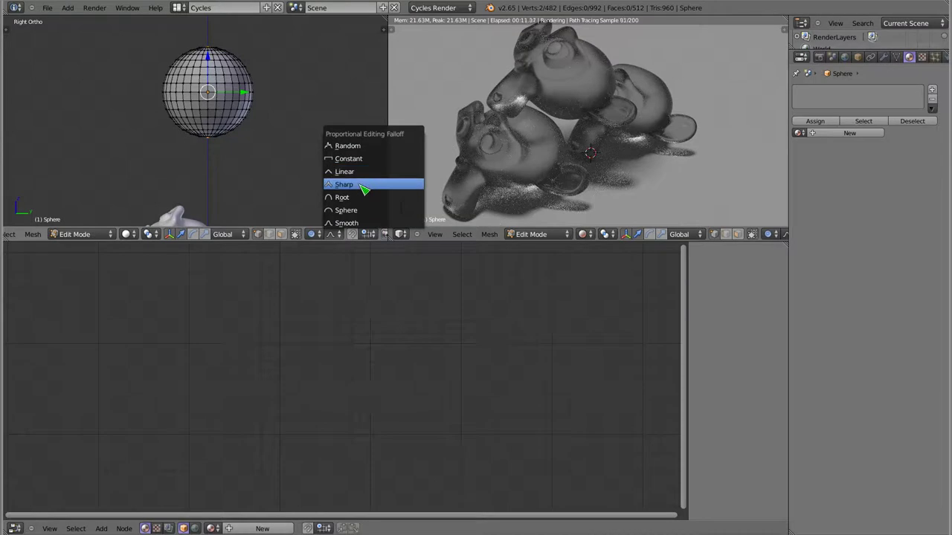
left_click(362, 188)
left_click(331, 235)
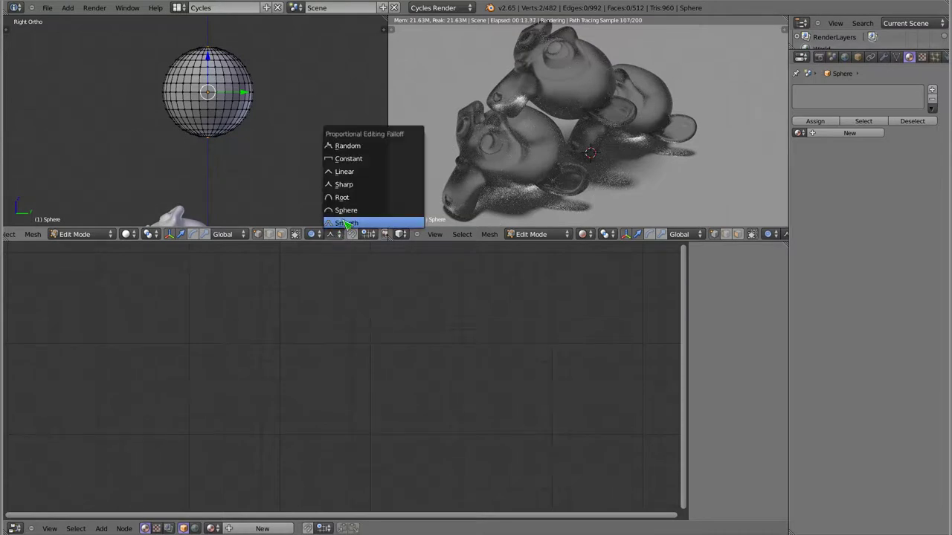
left_click(355, 215)
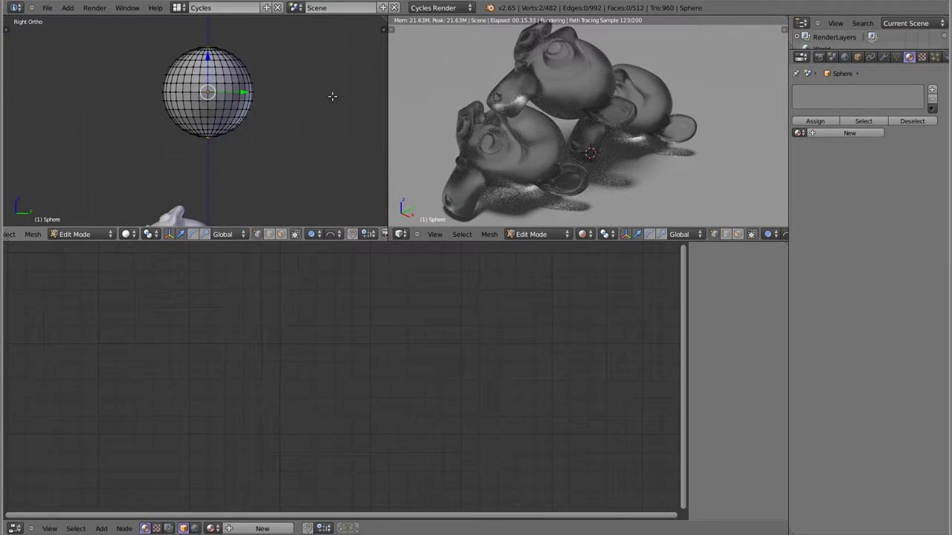
key("s")
scroll(285, 96, "down", 2)
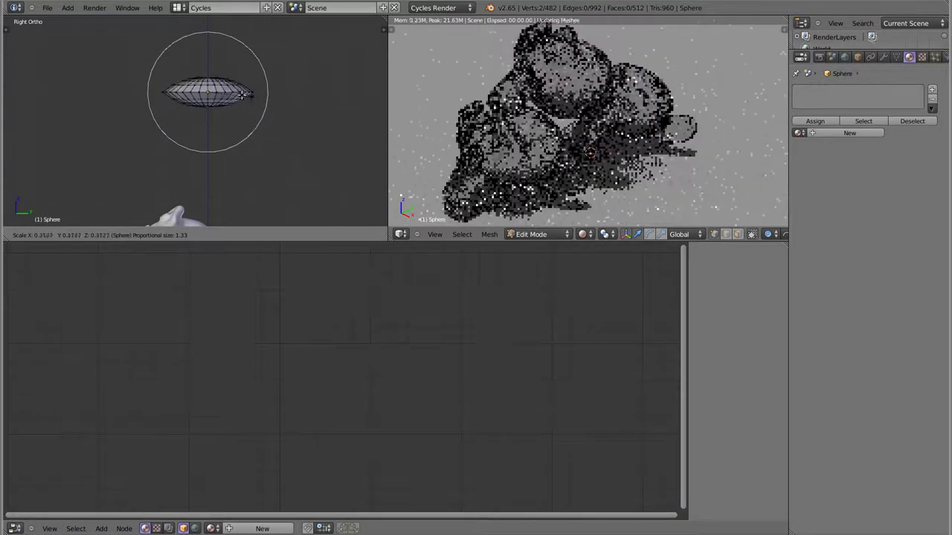
left_click(242, 94)
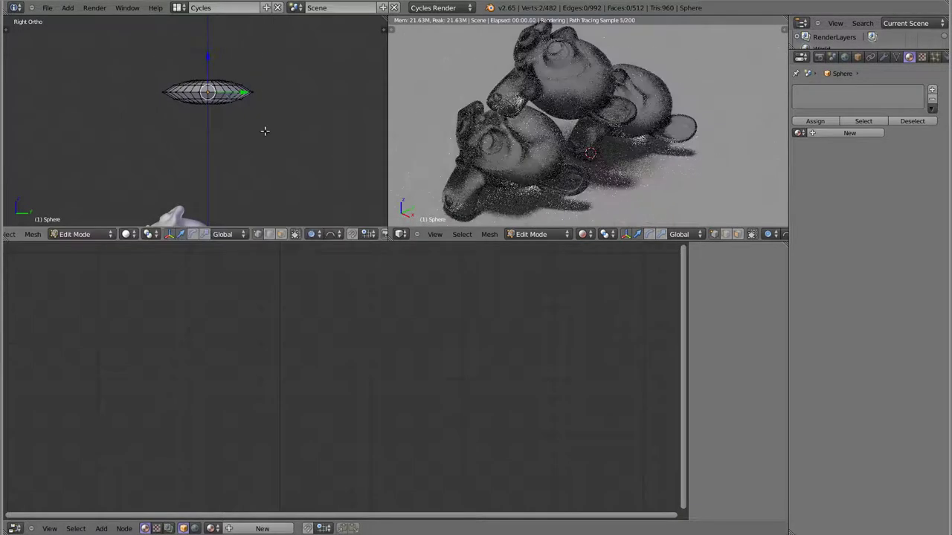
key("Tab")
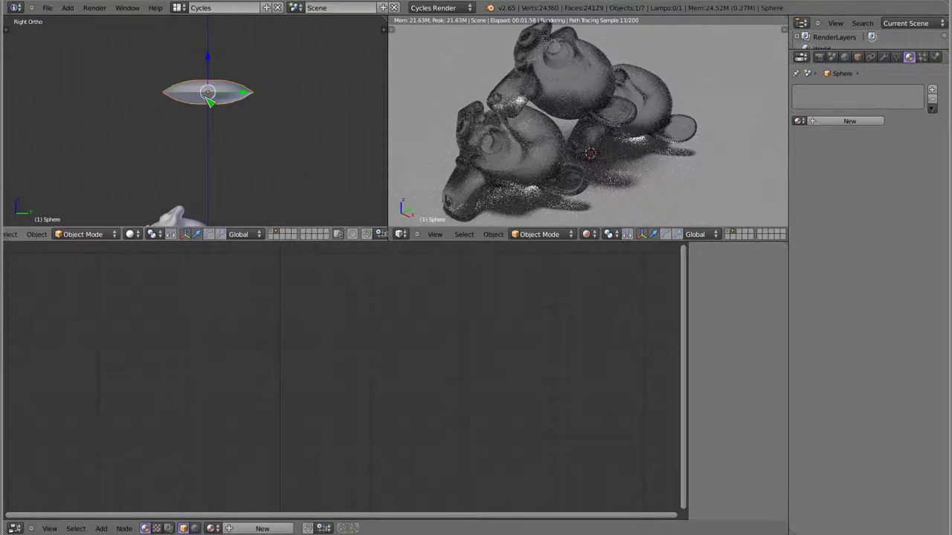
- Shade the disc smooth and subdivide it at level 2
key("t")
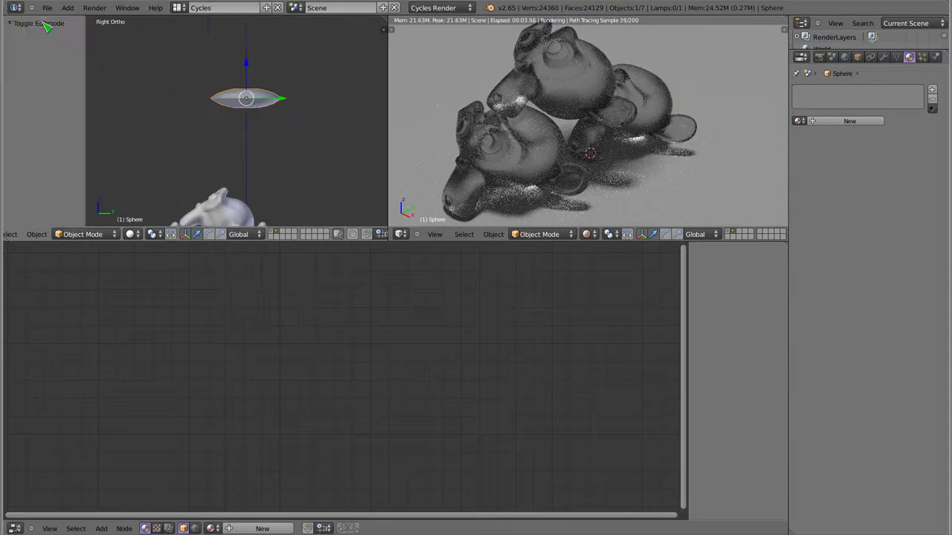
left_click(19, 134)
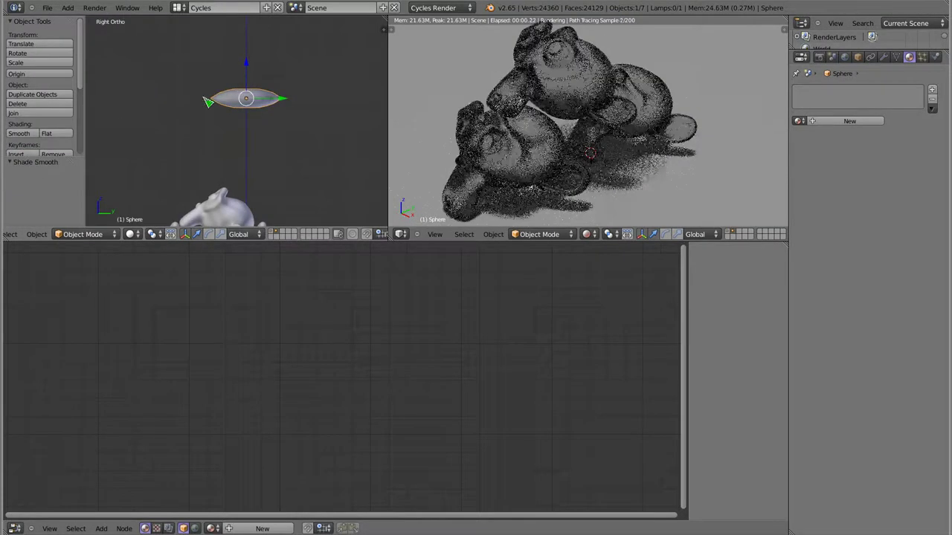
key("ctrl+2")
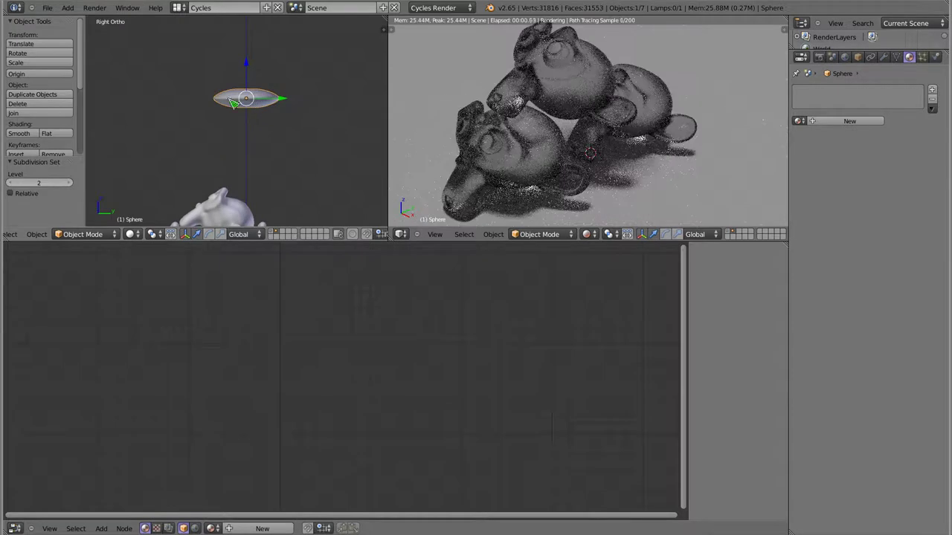
key("Tab")
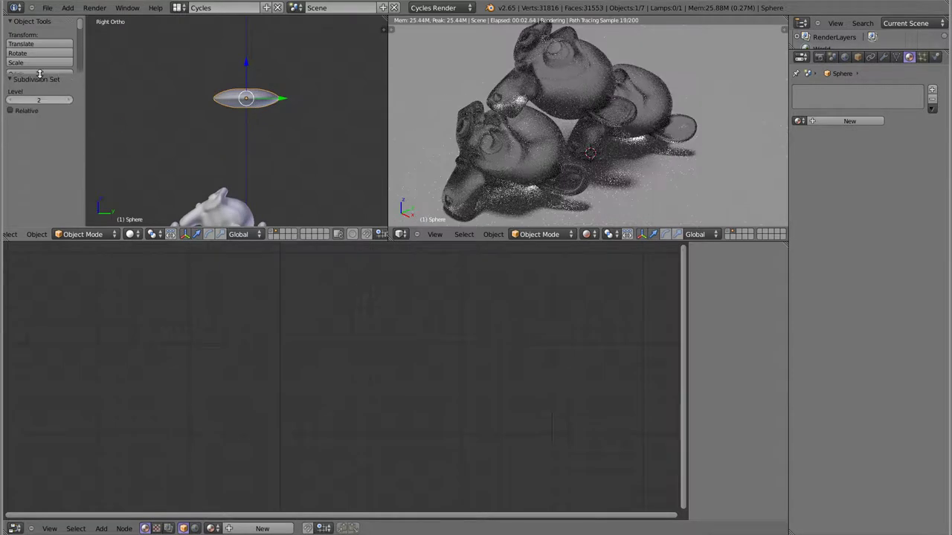
key("Tab")
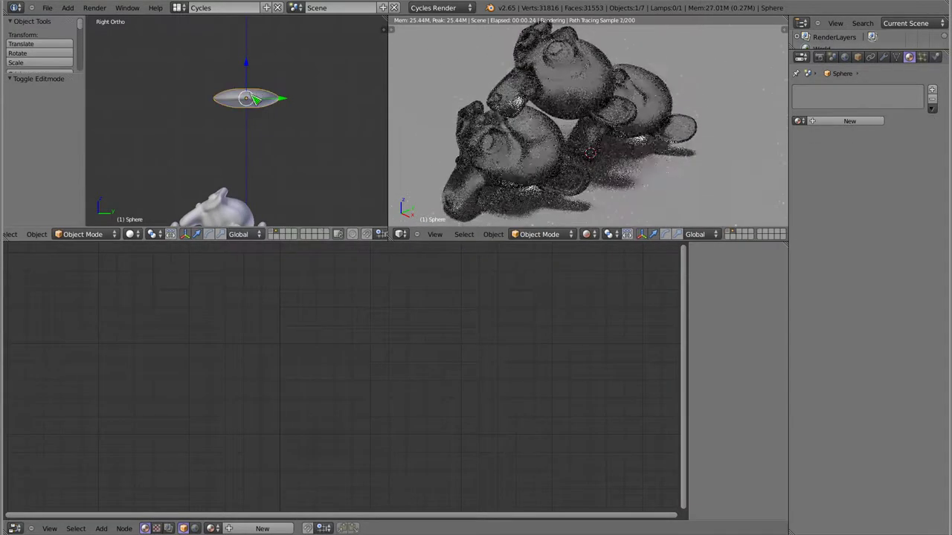
- Move the disc down beside the monkeys, then reselect it from an angled view
left_click_drag(244, 98, 316, 222)
middle_click_drag(316, 222, 281, 122, "shift")
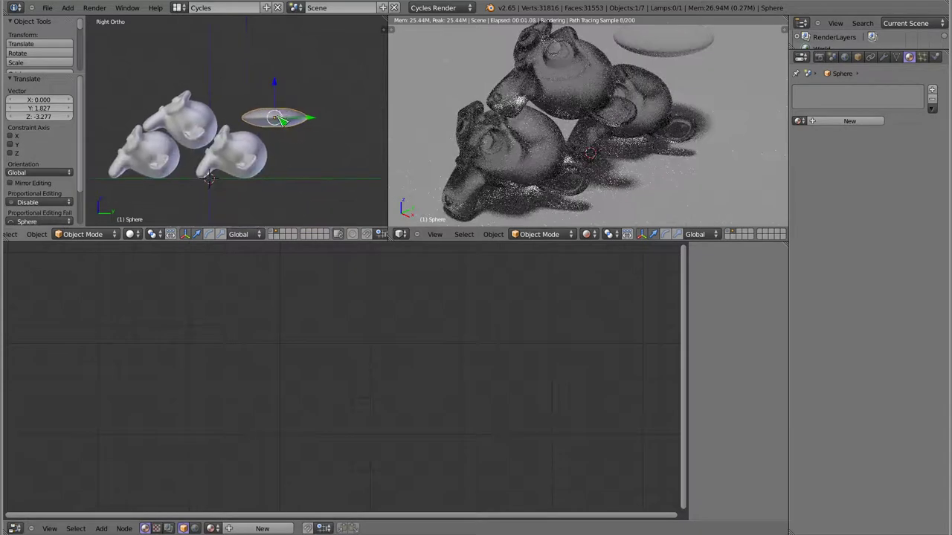
left_click_drag(281, 123, 325, 149)
left_click(325, 148)
scroll(246, 128, "down", 5)
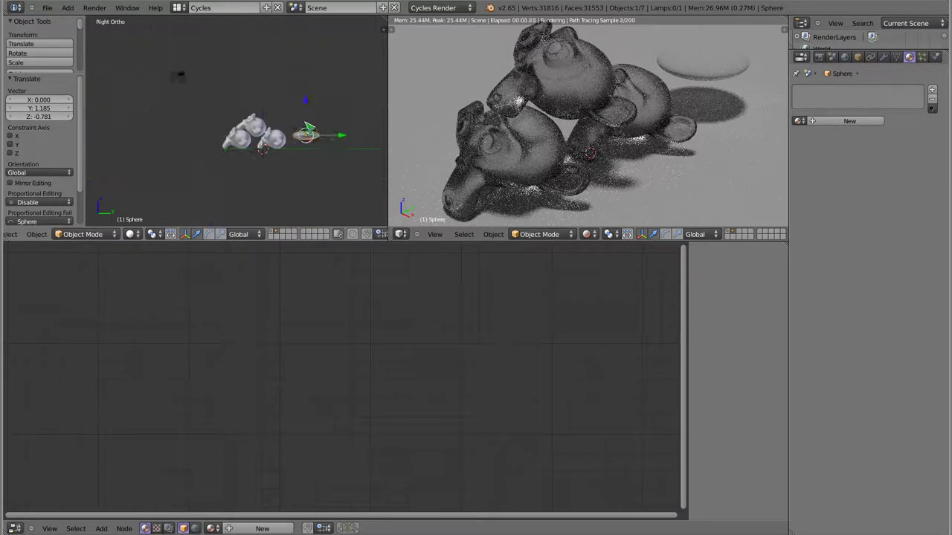
right_click(273, 90)
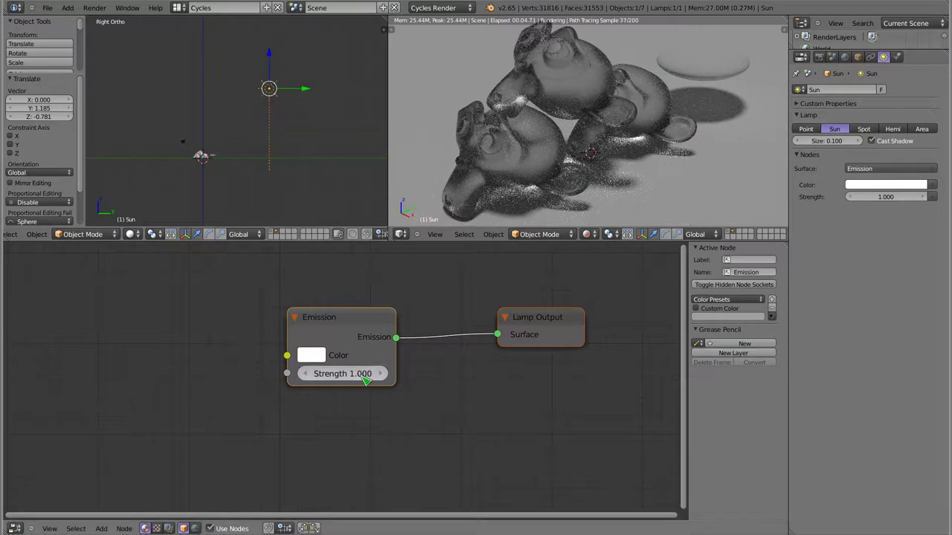
scroll(206, 153, "up", 4)
scroll(205, 153, "up", 5)
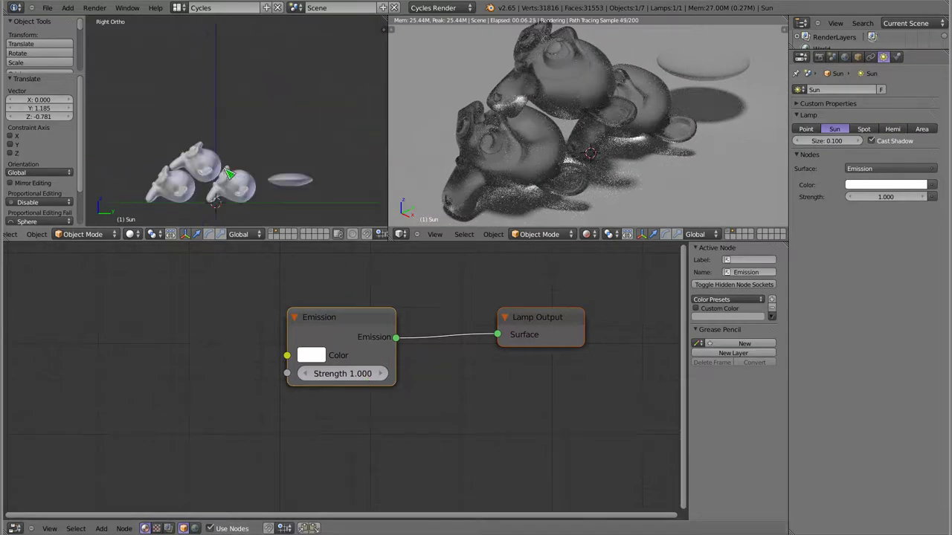
right_click(287, 185)
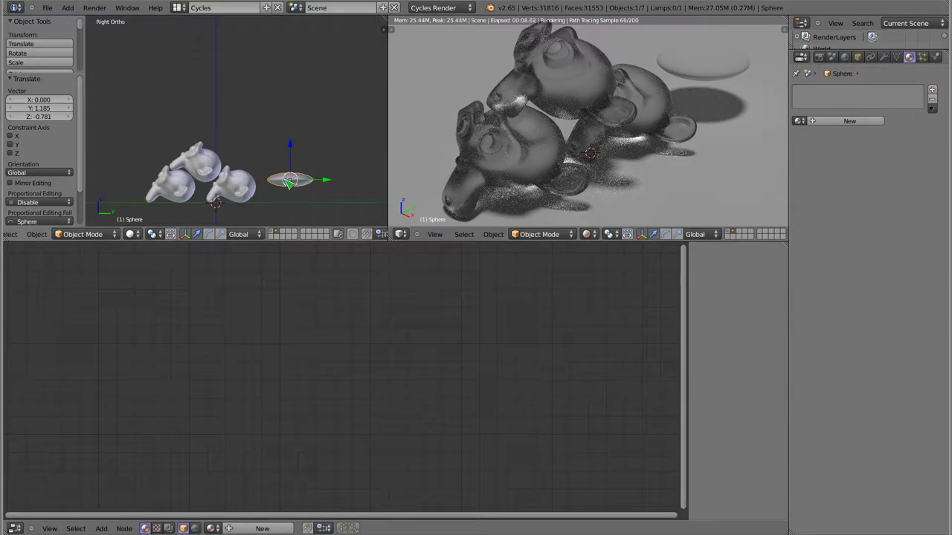
middle_click_drag(264, 165, 297, 186)
- Adjust the disc's position along X and Y and assign it the glass material 's'
key("g")
key("x")
left_click(334, 220)
key("g")
key("y")
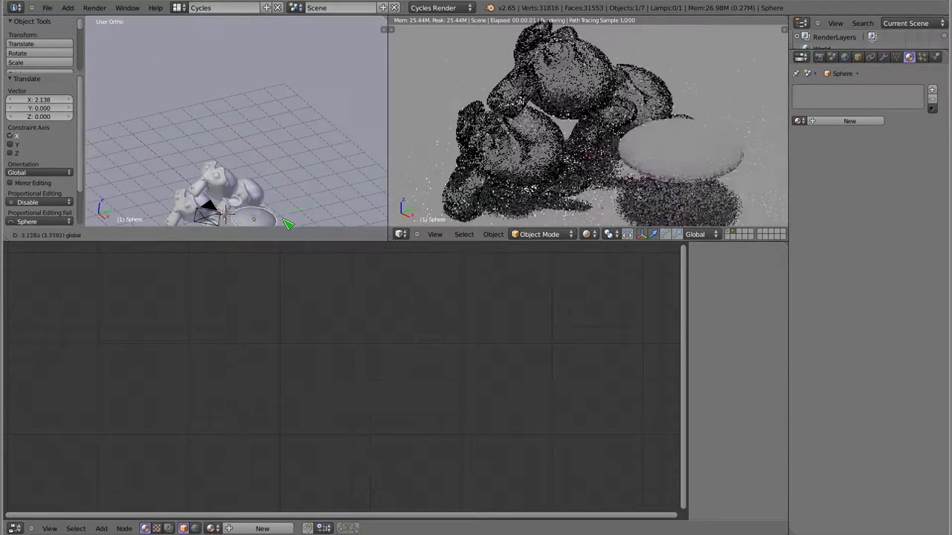
left_click(293, 220)
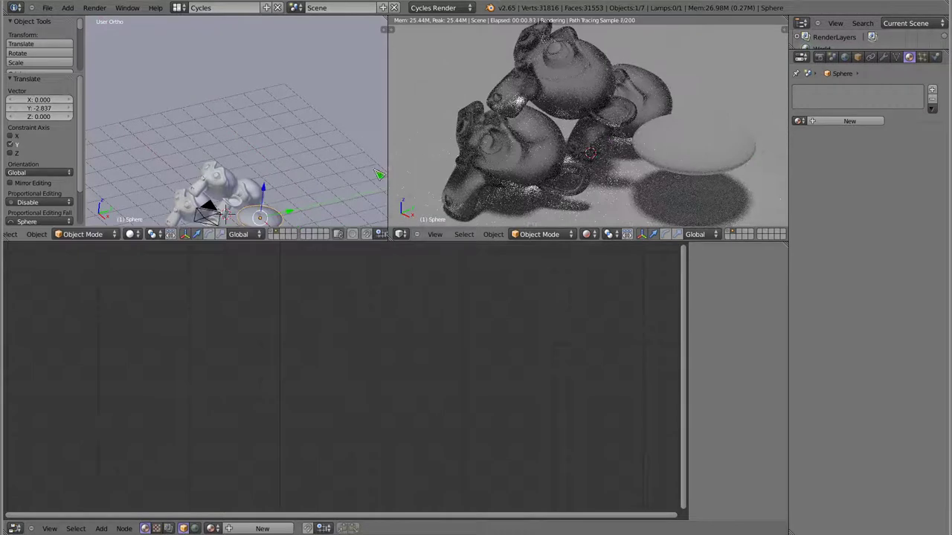
key("Return")
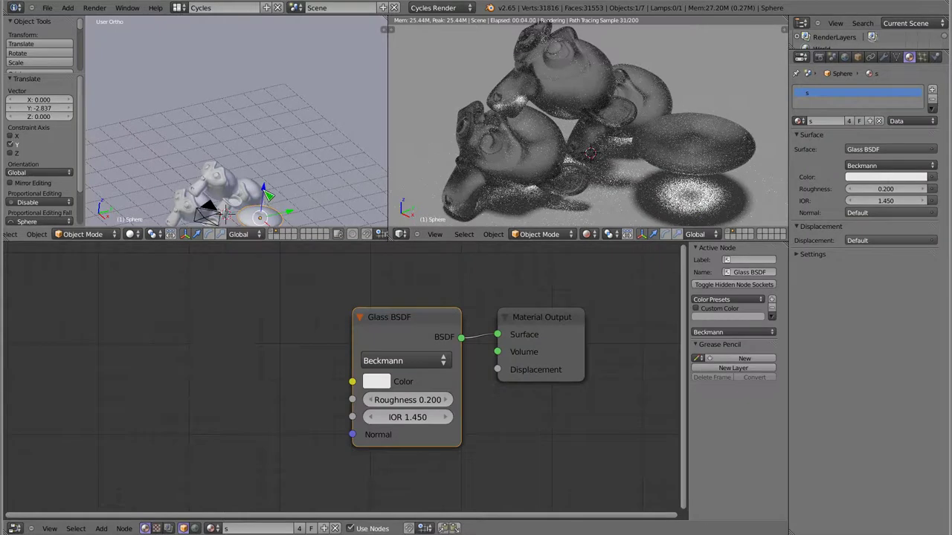
- Set the glass disc's height to Z 0.189 so a caustic spot forms beneath it
left_click_drag(267, 195, 273, 177)
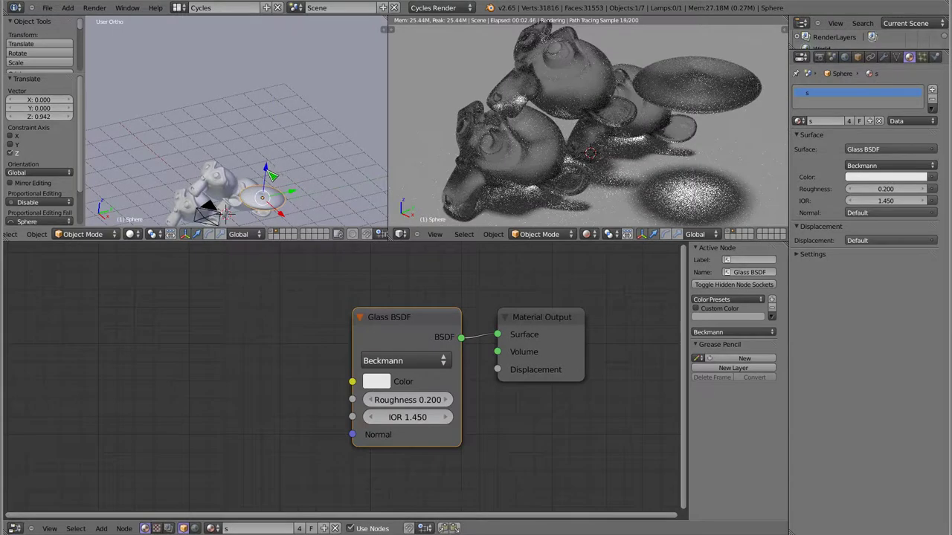
left_click_drag(273, 177, 276, 159)
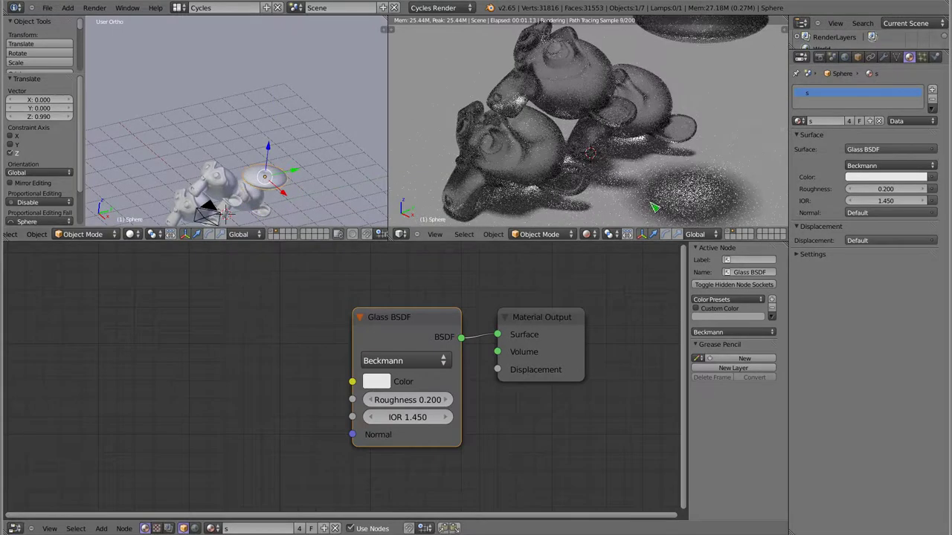
left_click_drag(271, 156, 266, 211)
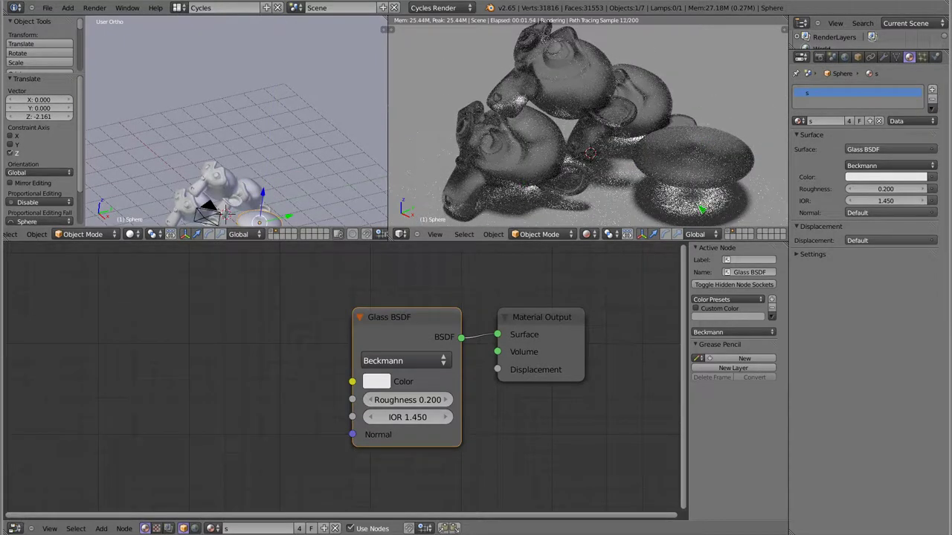
left_click_drag(270, 199, 269, 200)
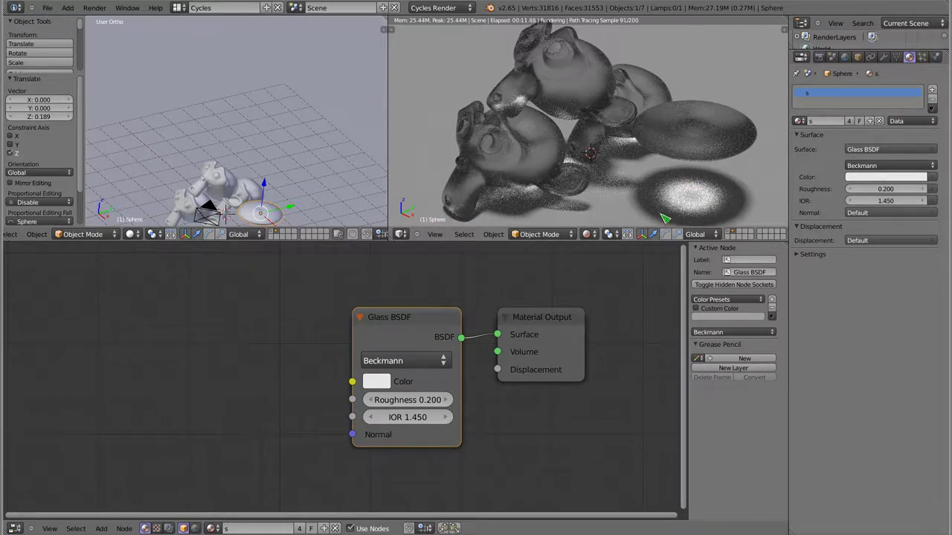
mouse_move(256, 169)
middle_mouse_down()
mouse_move(281, 166)
mouse_move(224, 149)
middle_mouse_up()
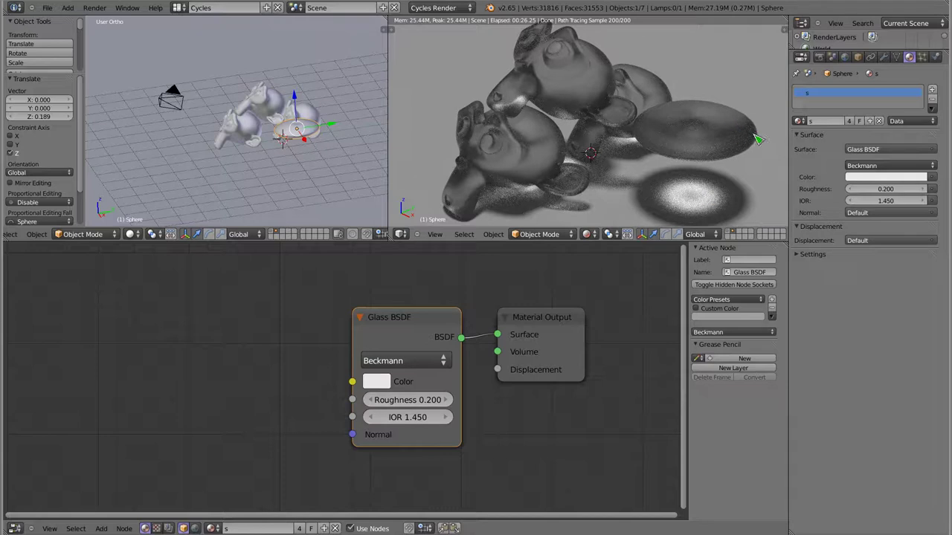
- Zoom to the disc and draw a Grease Pencil line from its right edge with floor hatching
middle_click_drag(271, 138, 213, 134)
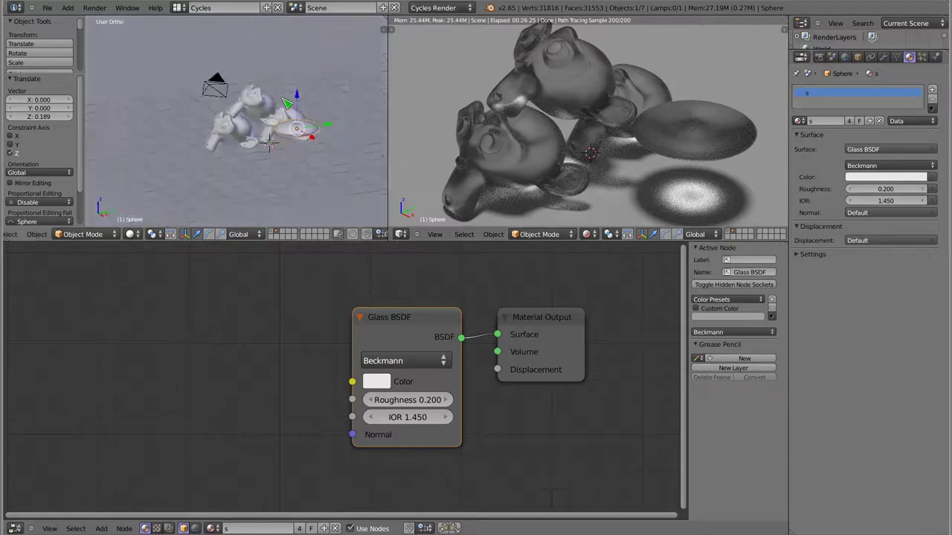
scroll(253, 112, "up", 3)
scroll(298, 93, "up", 2)
left_click_drag(305, 76, 308, 163)
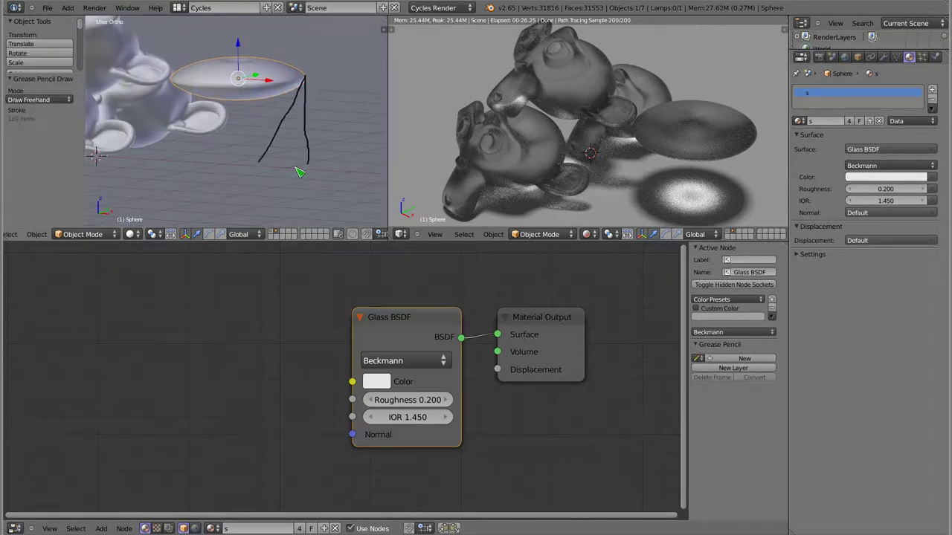
left_click_drag(304, 156, 282, 163)
left_click_drag(278, 155, 273, 163)
left_click_drag(269, 155, 264, 163)
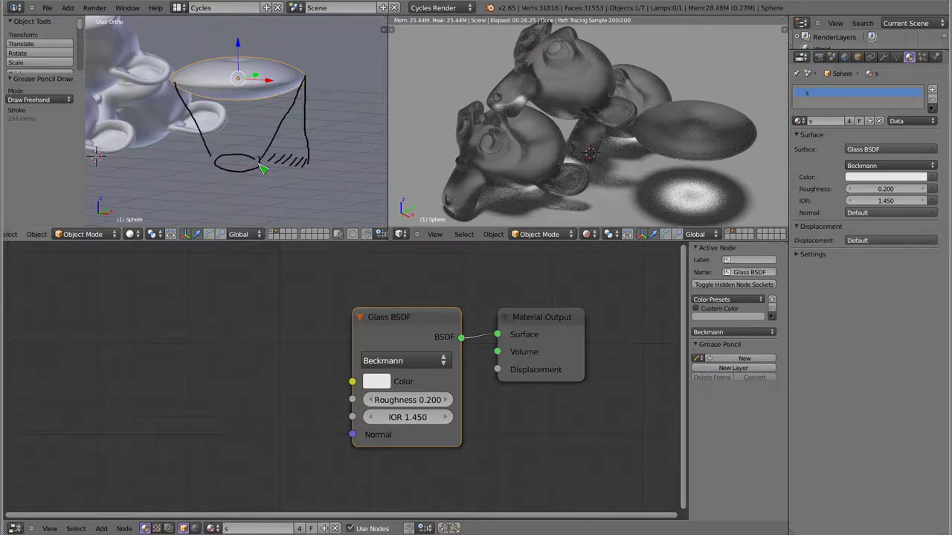
- Draw a line from the disc's left edge and hatch the shadow around the bright ellipse
mouse_move(173, 82)
left_mouse_down()
mouse_move(167, 155)
mouse_move(190, 145)
mouse_move(183, 159)
left_mouse_up()
mouse_move(207, 150)
left_mouse_down()
mouse_move(182, 185)
mouse_move(213, 192)
left_mouse_up()
left_click_drag(250, 183, 238, 190)
left_click_drag(282, 166, 270, 179)
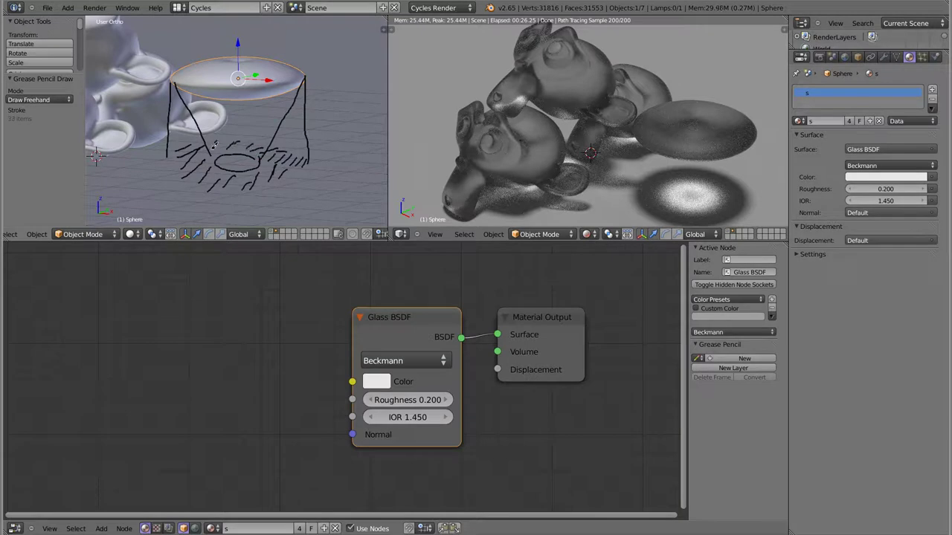
left_click_drag(279, 153, 268, 165)
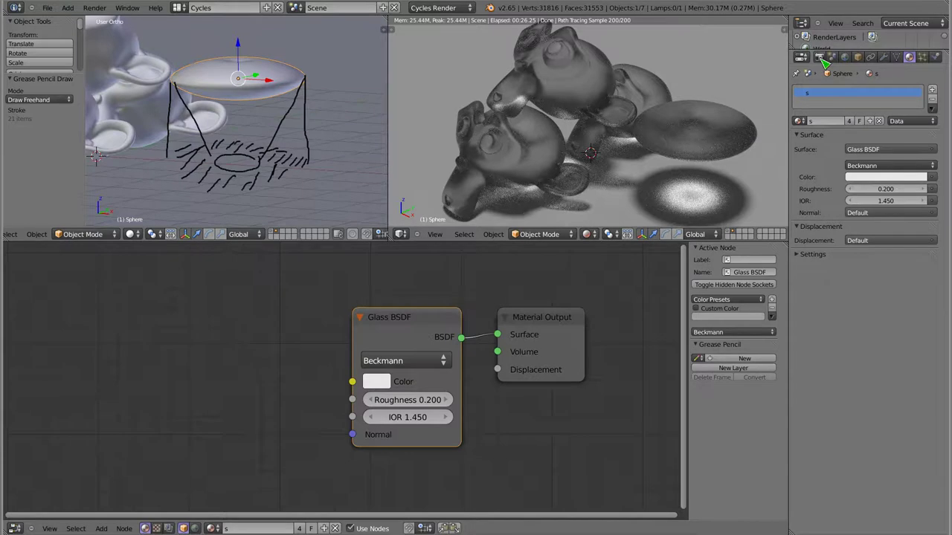
- In the Render settings, toggle No Caustics off and back on, then set Filter Glossy to 0.00
left_click(822, 60)
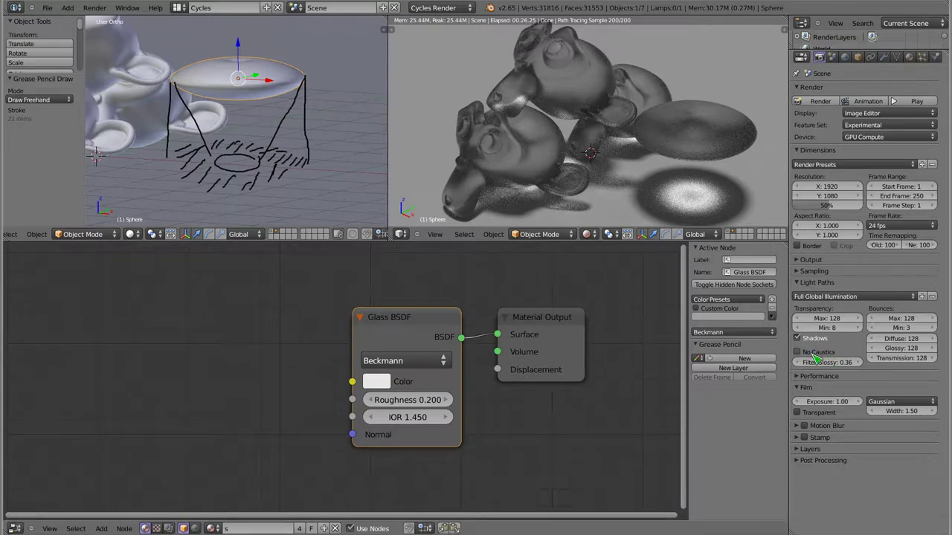
left_click(797, 352)
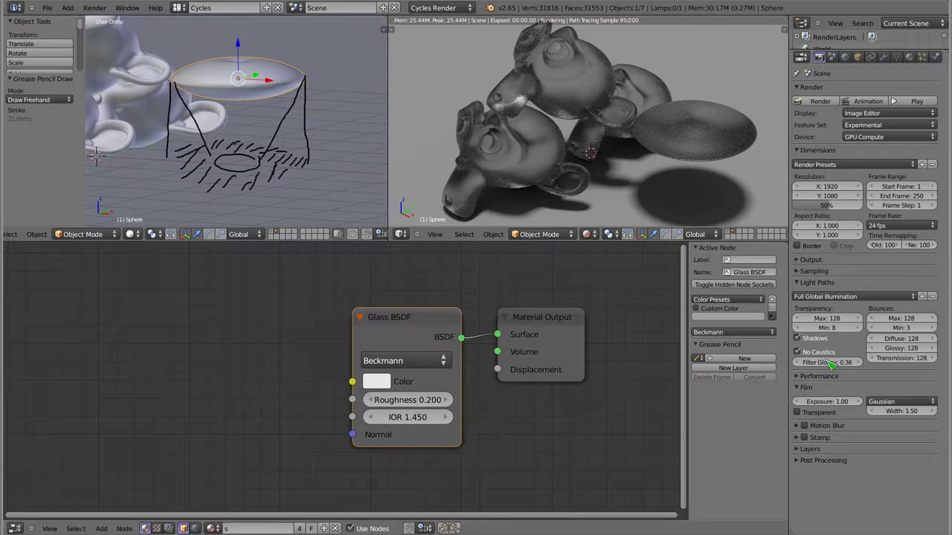
left_click(797, 353)
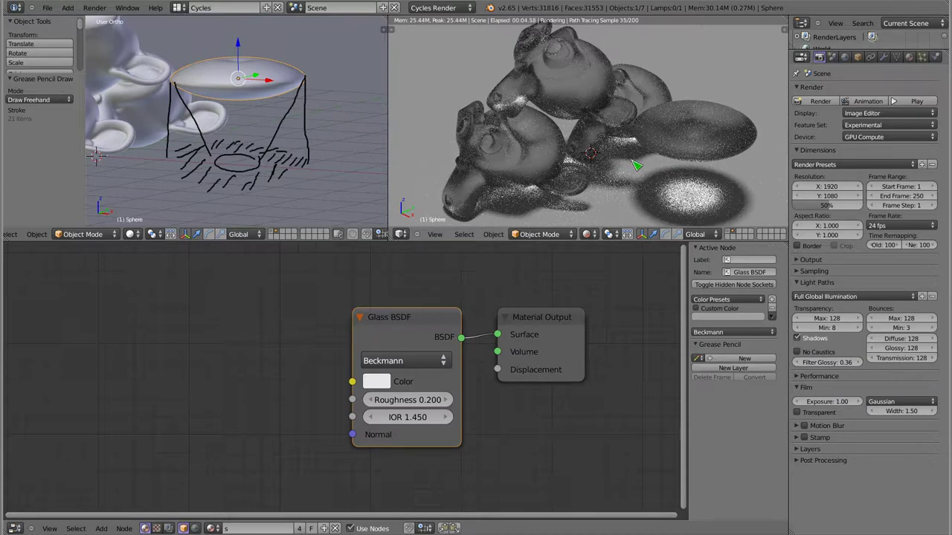
middle_click_drag(631, 170, 627, 137)
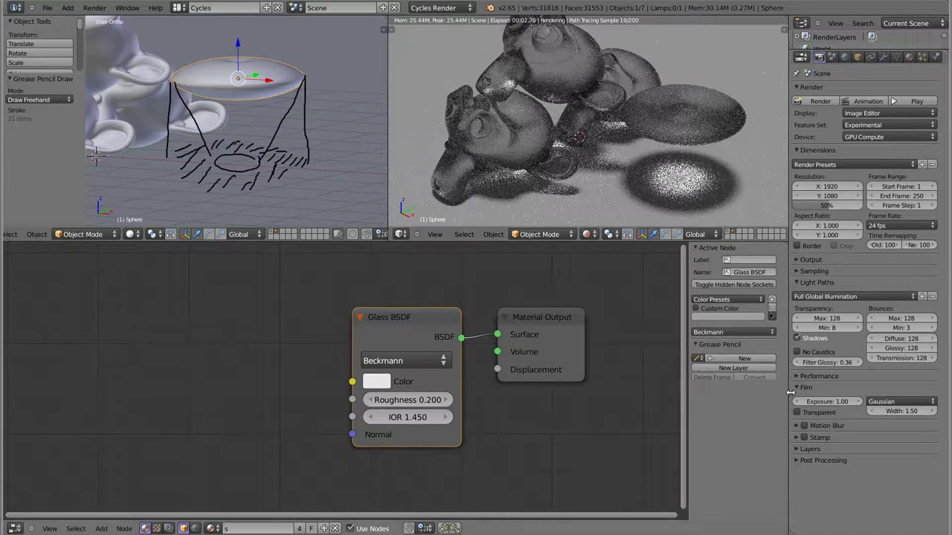
left_click_drag(833, 362, 796, 368)
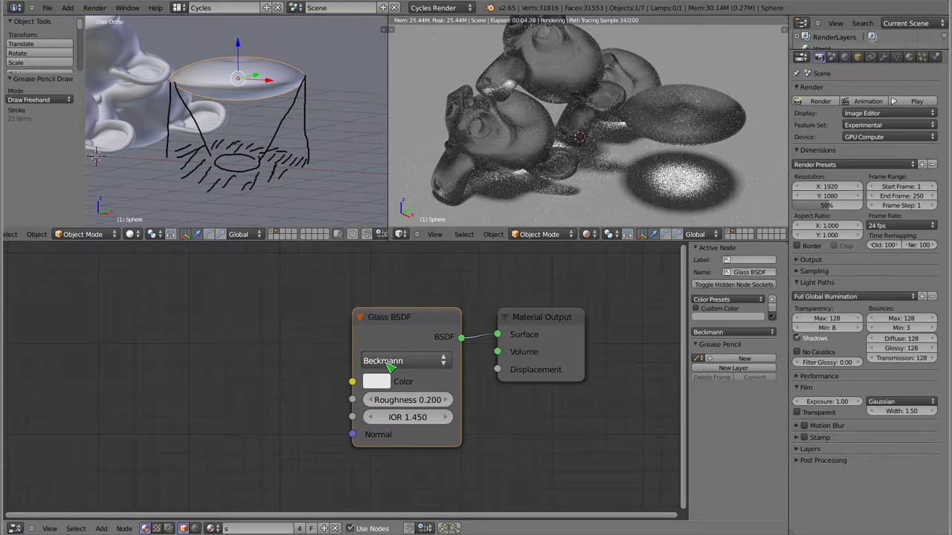
- Switch the Glass BSDF distribution to GGX and raise Filter Glossy to 3.78
left_click(386, 364)
left_click(395, 310)
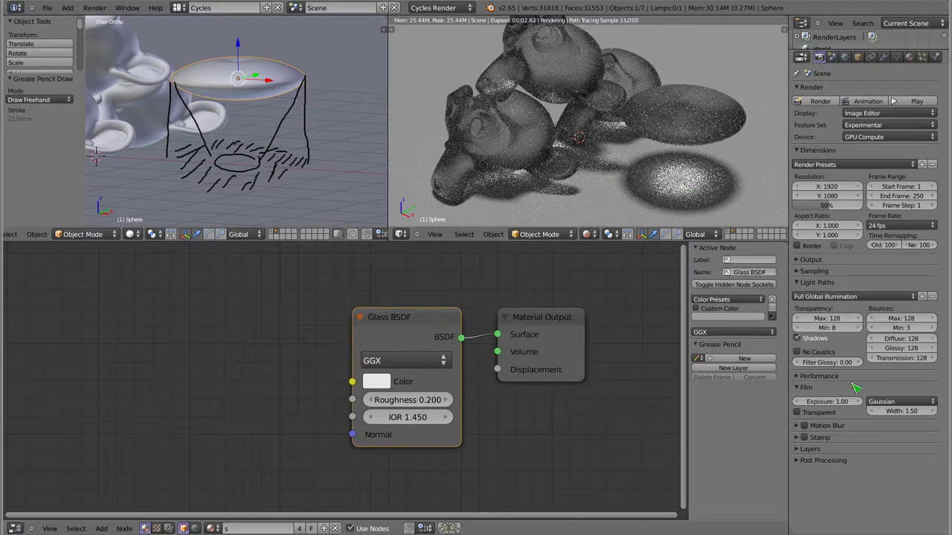
left_click_drag(848, 363, 877, 369)
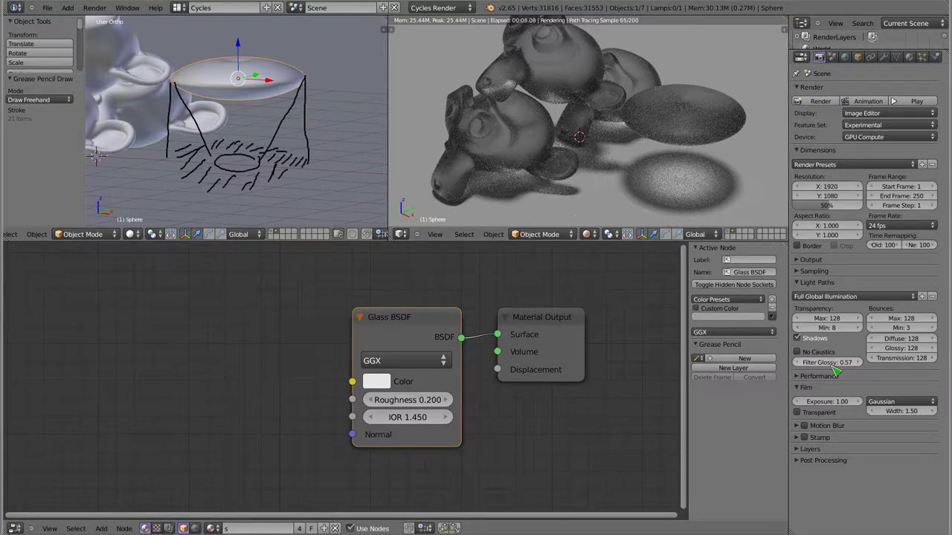
left_click_drag(827, 362, 859, 362)
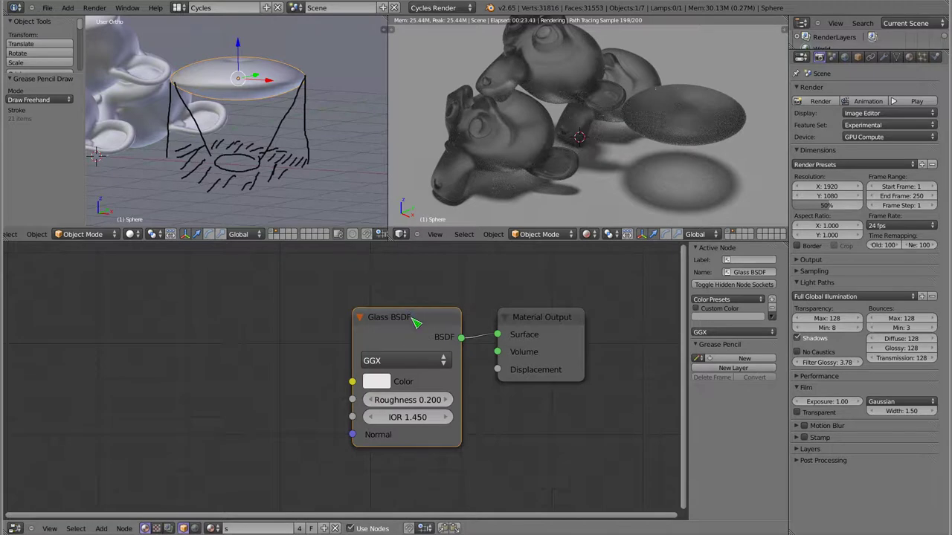
- Reposition the Glass BSDF node and step its IOR from 1.000 through 1.9, 2.8, 7.4, 16.2 to 142.000
left_click_drag(415, 321, 398, 311)
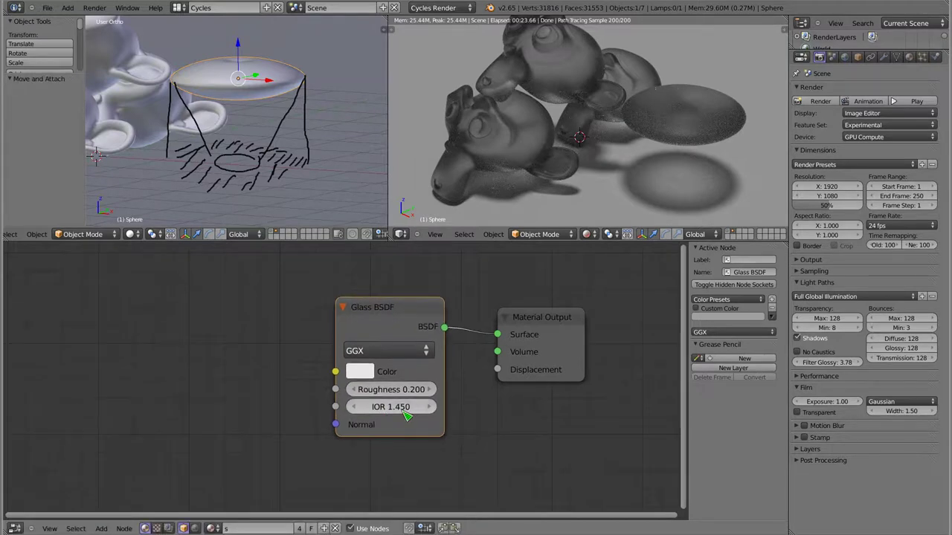
left_click_drag(405, 417, 350, 417)
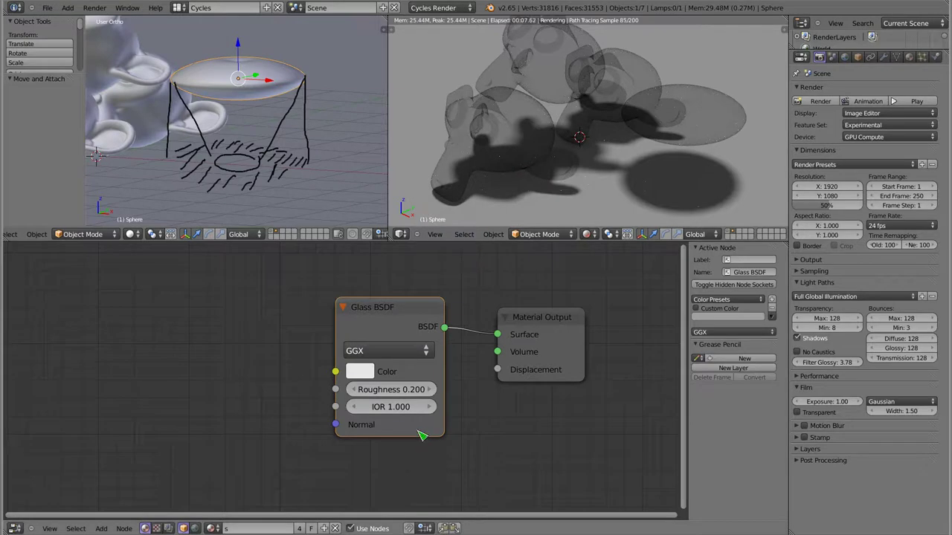
left_click(429, 408)
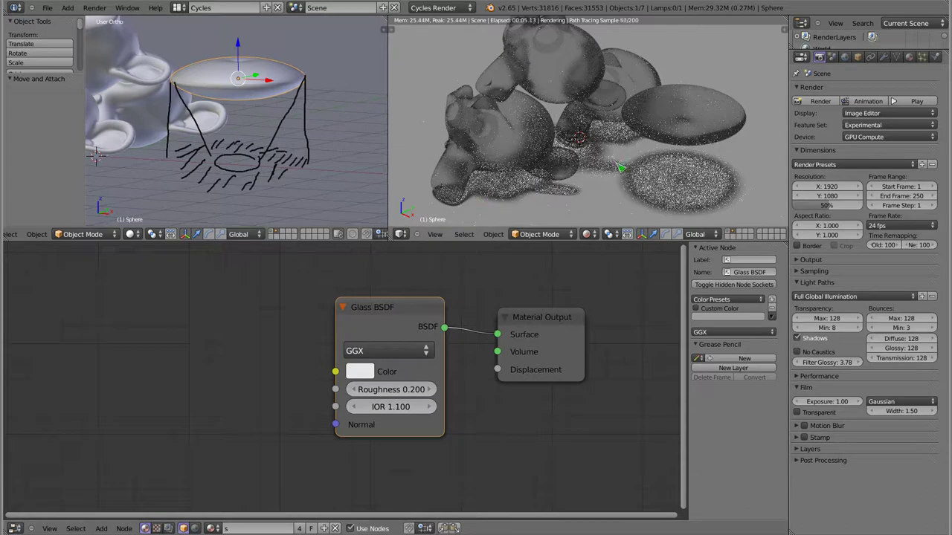
left_click_drag(398, 409, 397, 416)
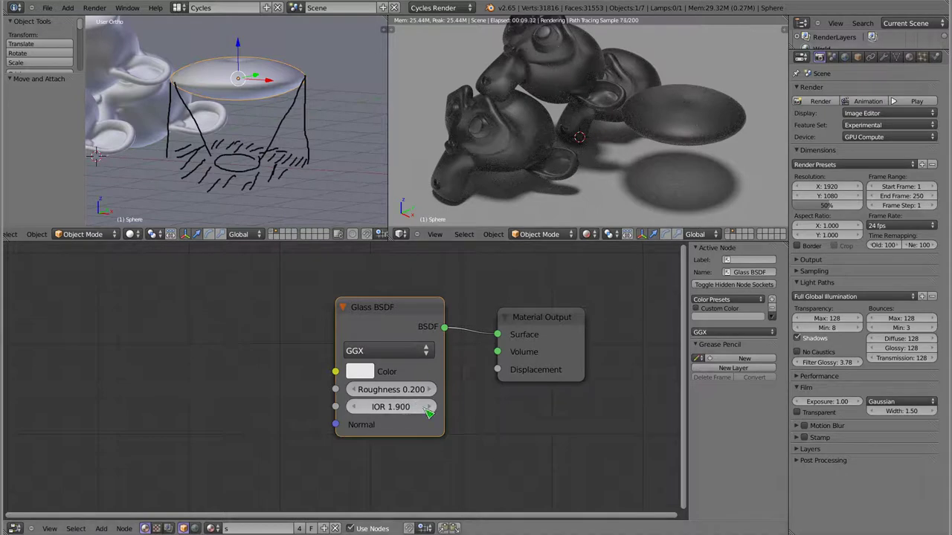
left_click_drag(390, 406, 446, 407)
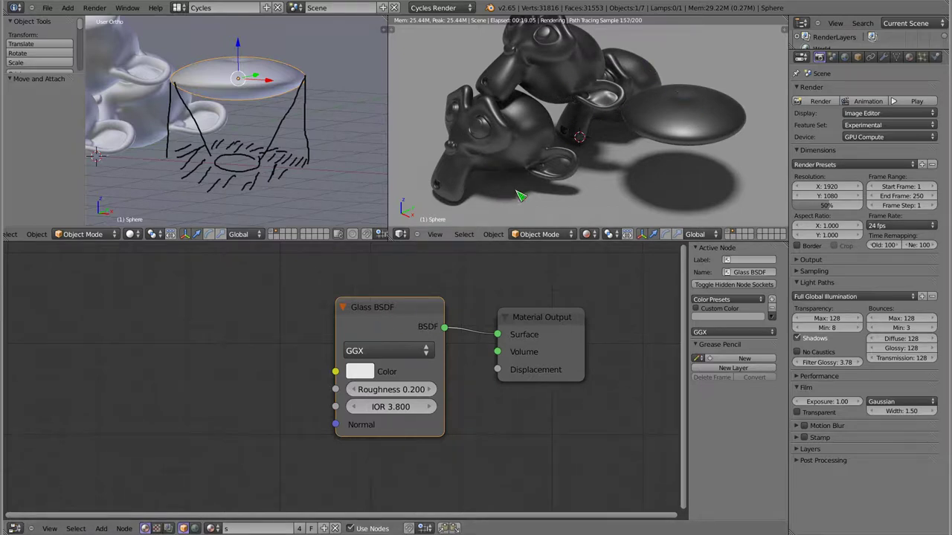
left_click_drag(388, 407, 394, 413)
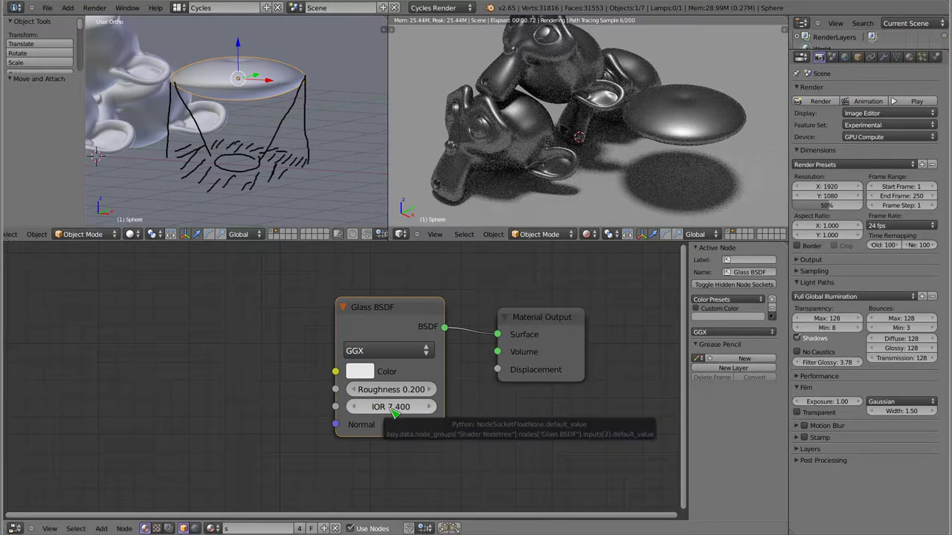
left_click_drag(394, 413, 378, 454)
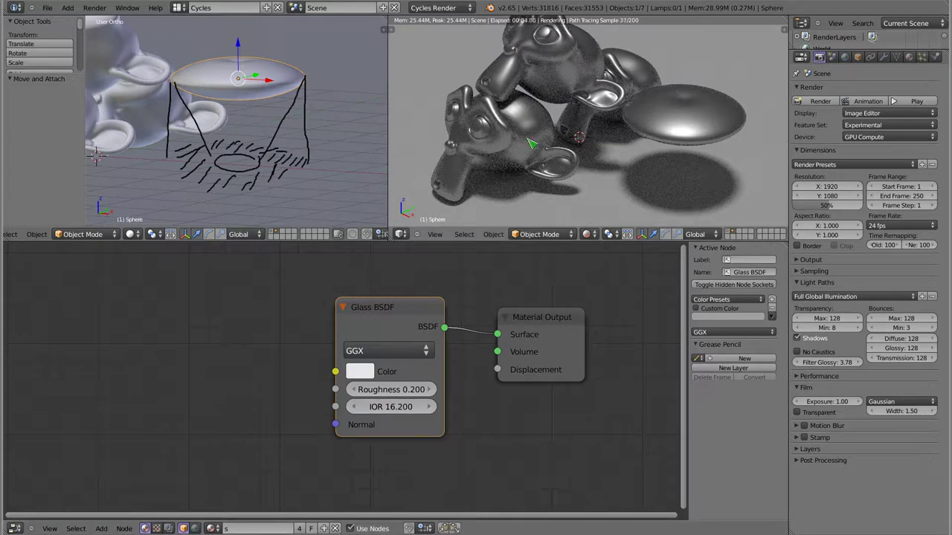
left_click_drag(397, 415, 402, 418)
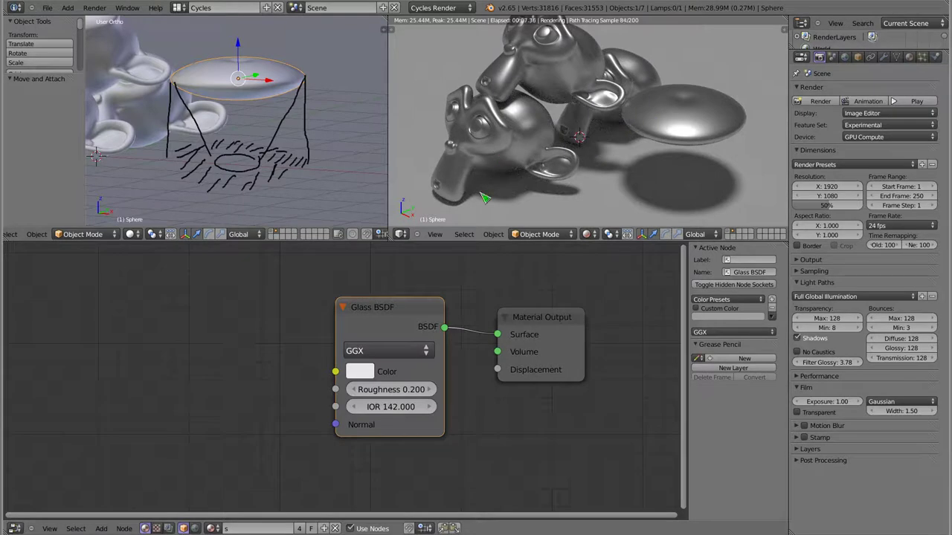
- Lower the Glass BSDF roughness from 0.100 to 0.000, then raise it to 1.000
left_click(354, 390)
left_click(354, 389)
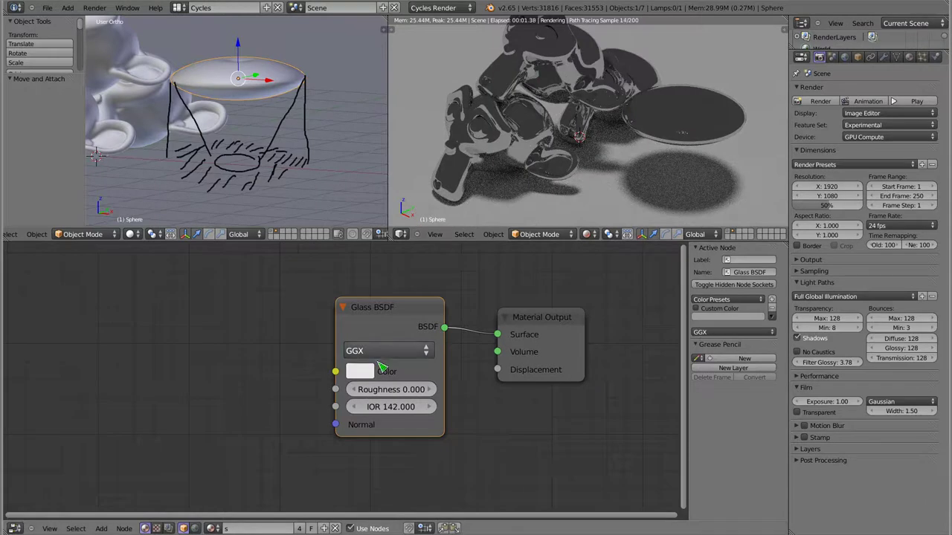
left_click_drag(408, 390, 431, 390)
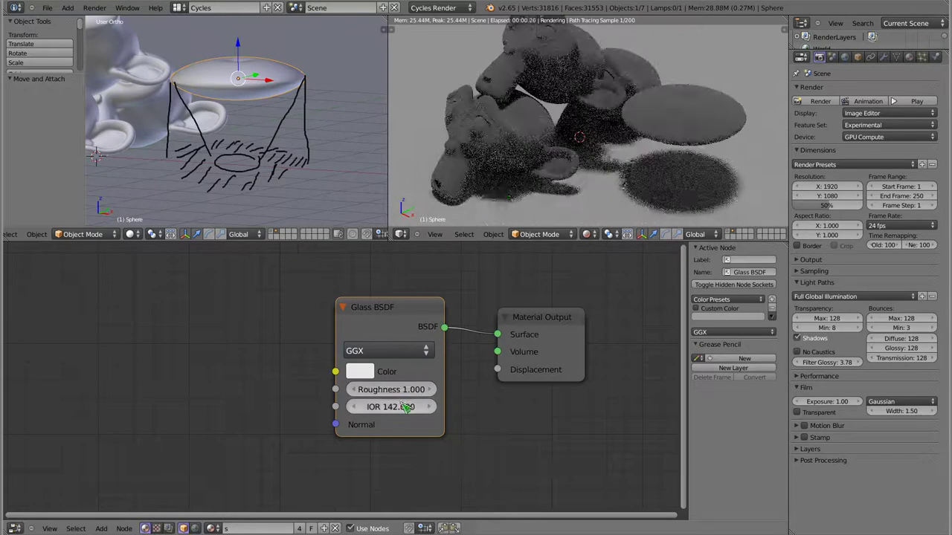